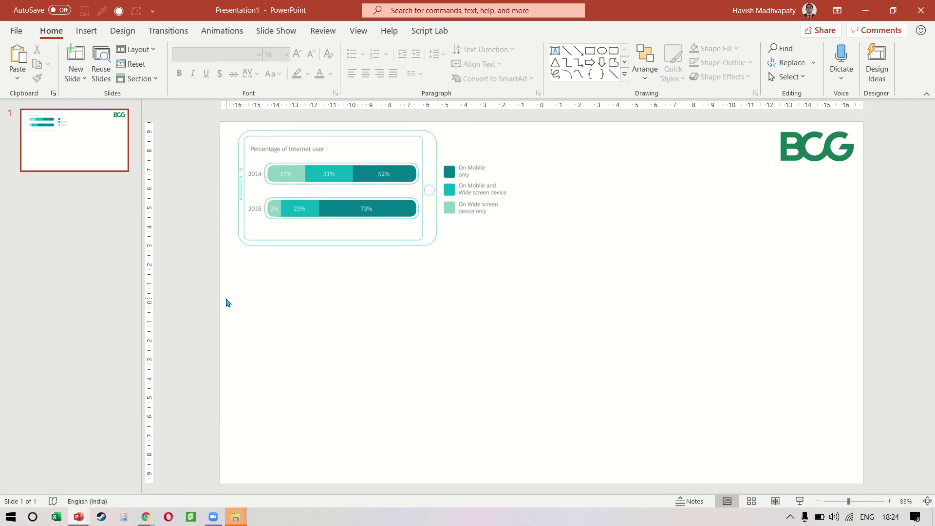
- Draw a 9.96 × 18.09 cm rounded rectangle below the chart with slightly reduced corner rounding
key("alt+n")
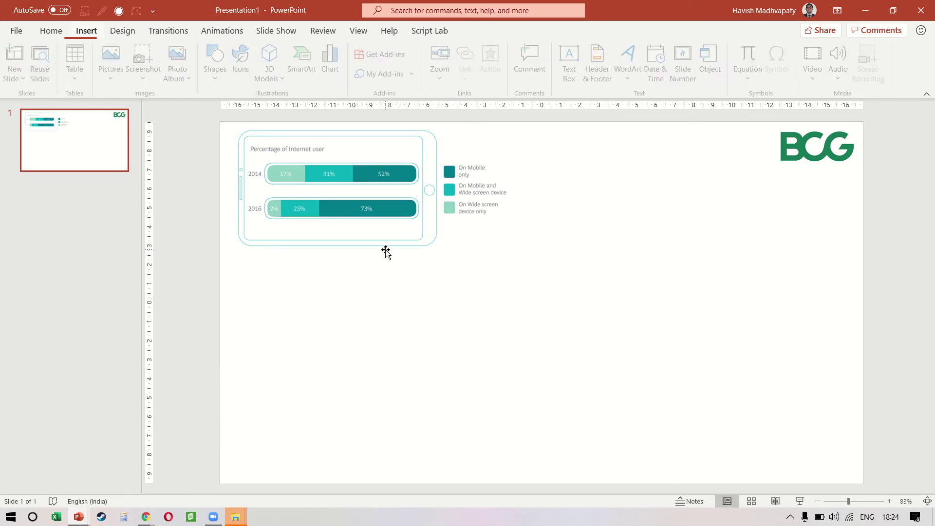
key("s")
key("h")
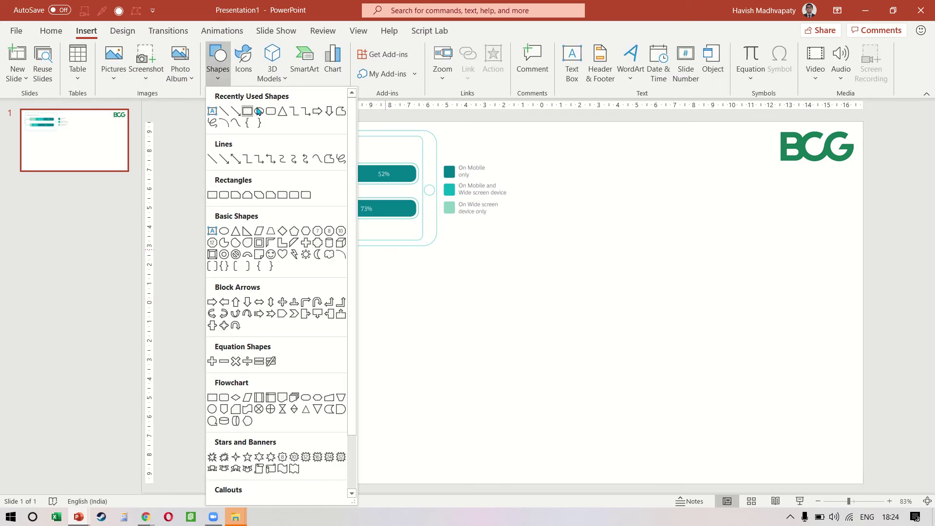
left_click(274, 112)
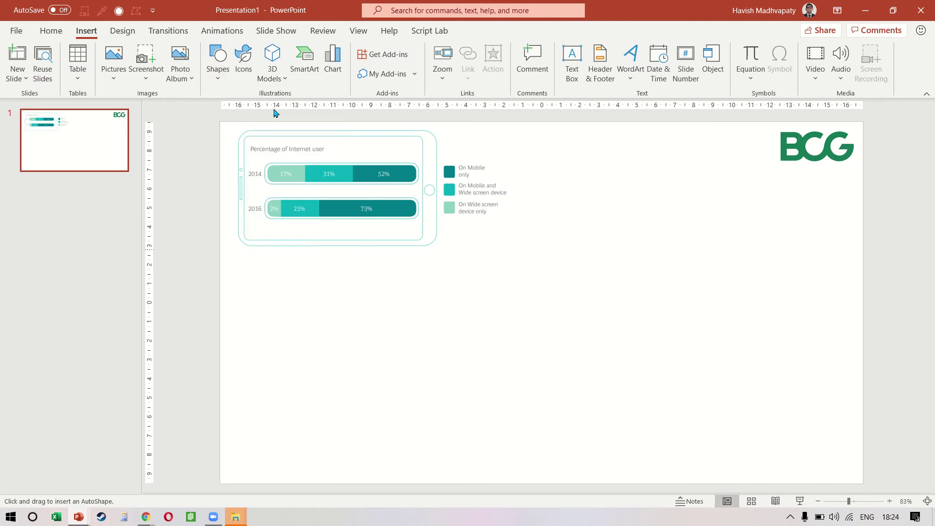
left_click_drag(331, 283, 675, 470)
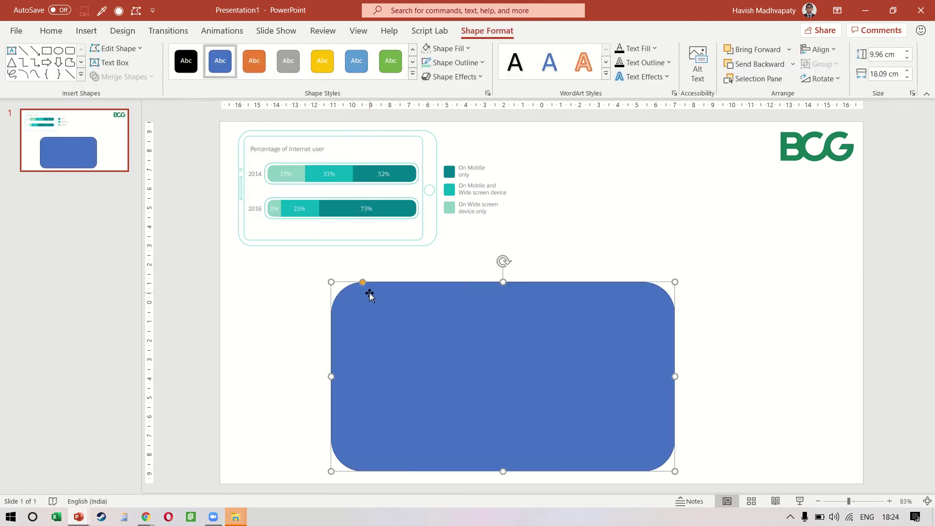
left_click_drag(365, 282, 349, 282)
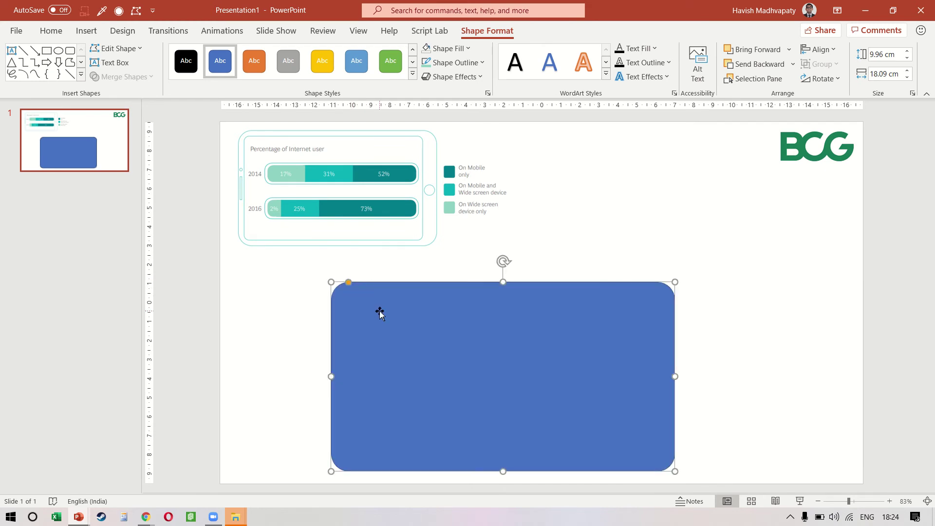
- Give the rectangle no fill and a 1½ pt outline sampled from the light-teal 17% bar
left_click(443, 48)
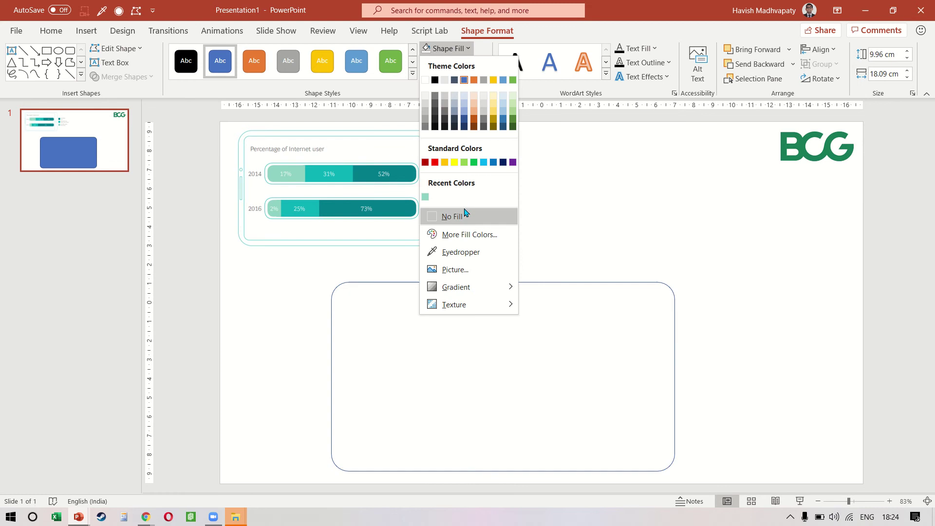
left_click(463, 214)
left_click(450, 63)
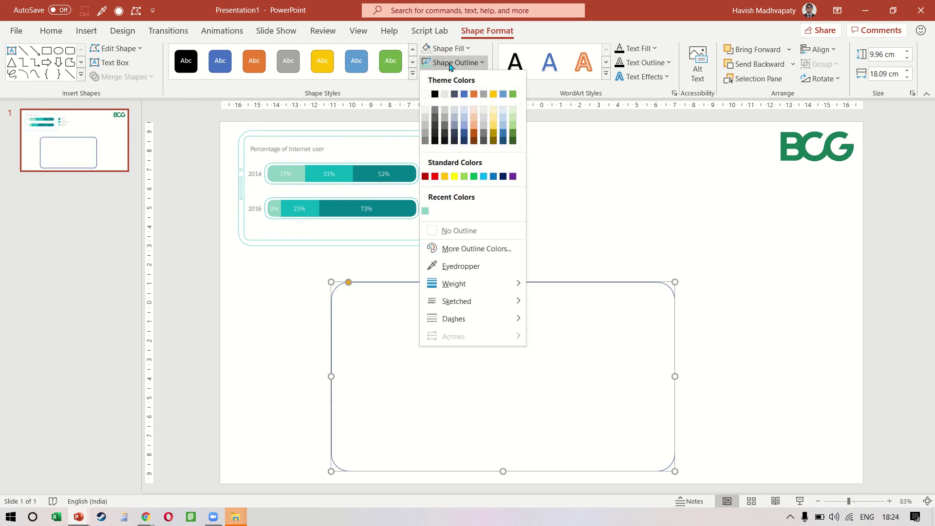
left_click(483, 268)
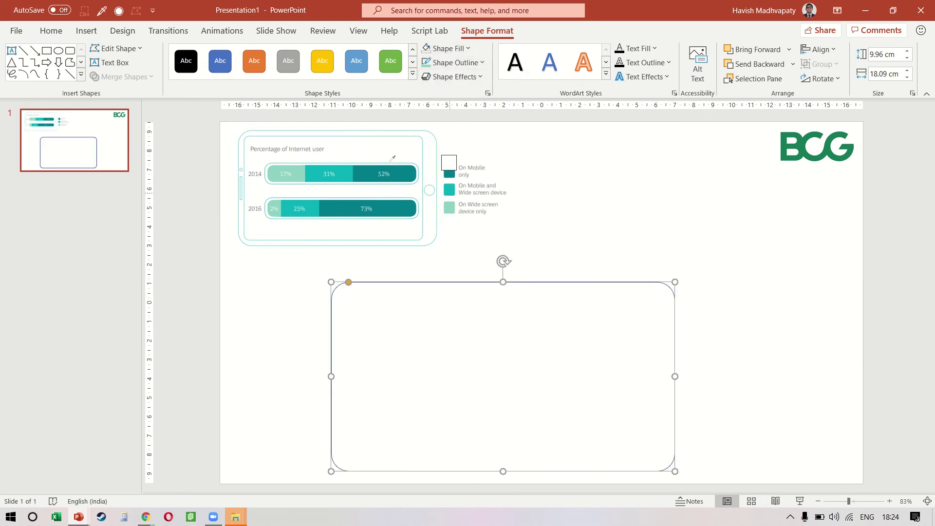
left_click(298, 177)
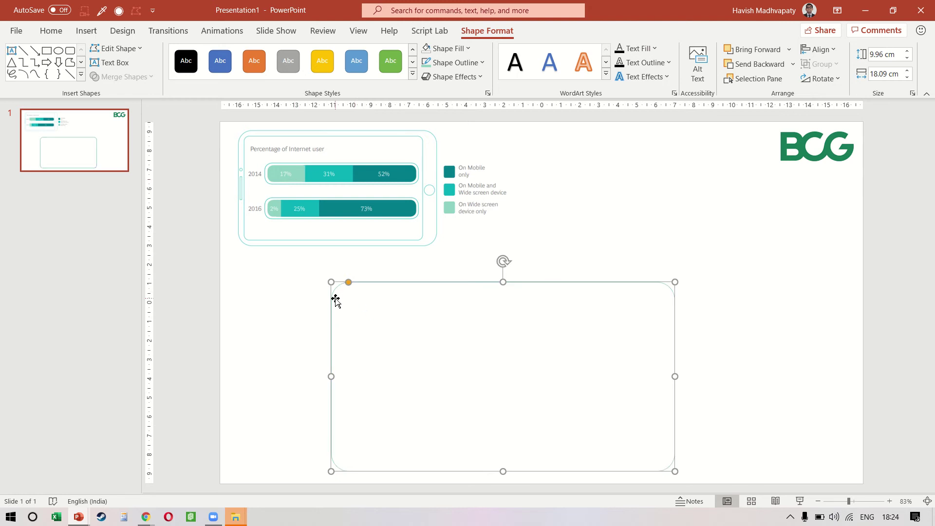
left_click(453, 64)
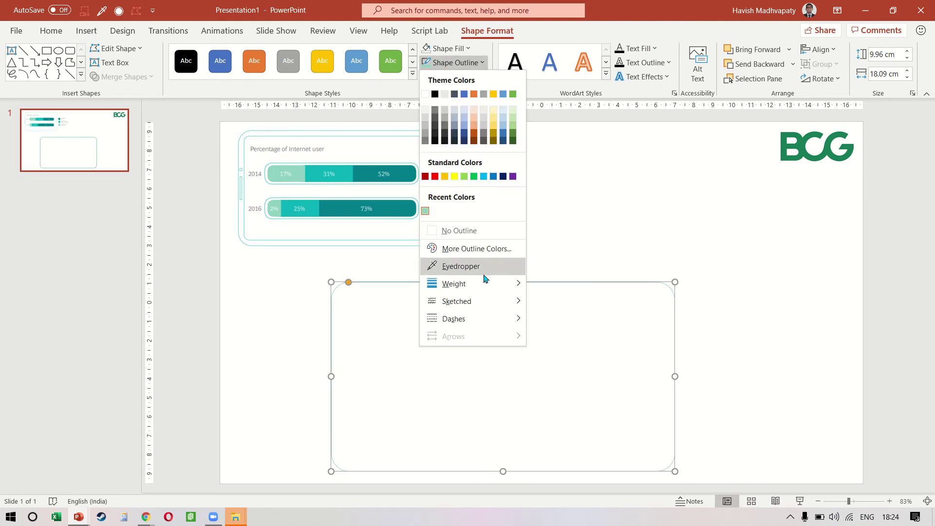
mouse_move(484, 283)
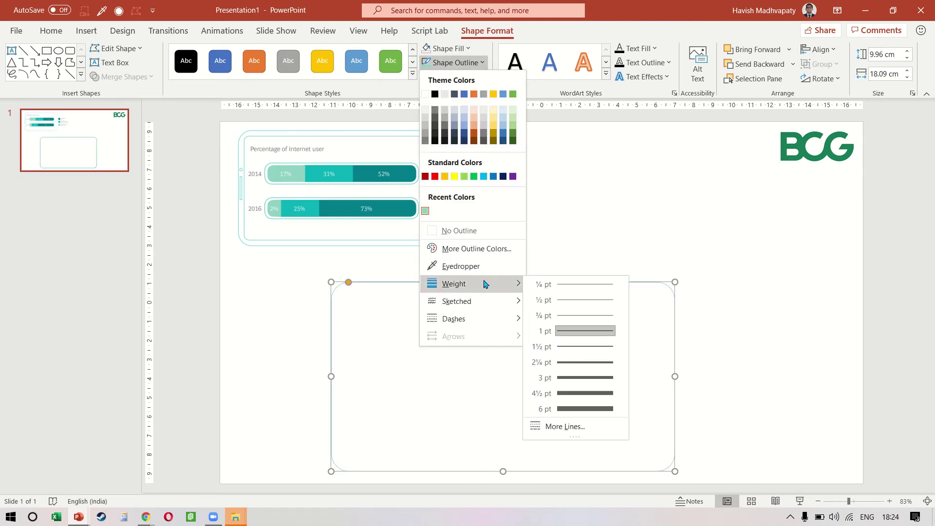
left_click(582, 354)
- Duplicate the rectangle and resize the copy to 9 × 15.82 cm, nested inside the original
left_click_drag(574, 284, 615, 252)
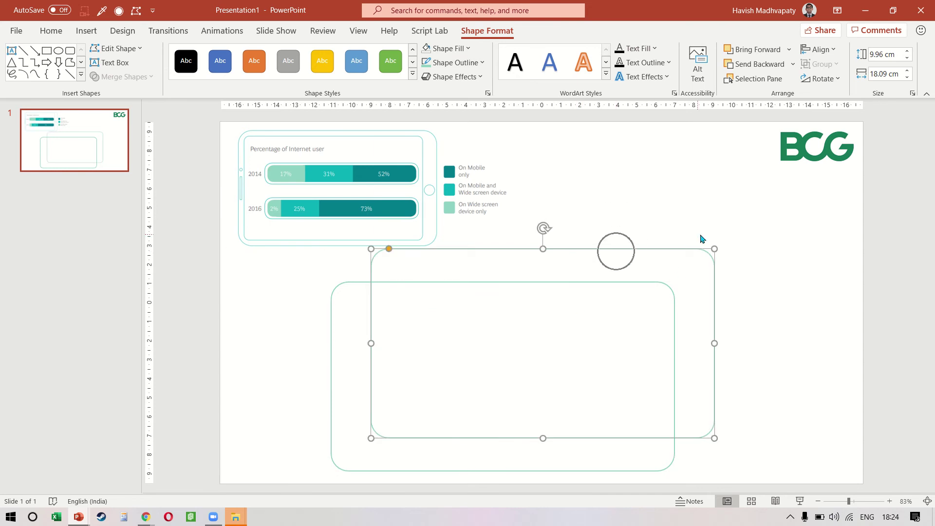
left_click_drag(714, 249, 586, 290)
left_click_drag(474, 426, 473, 461)
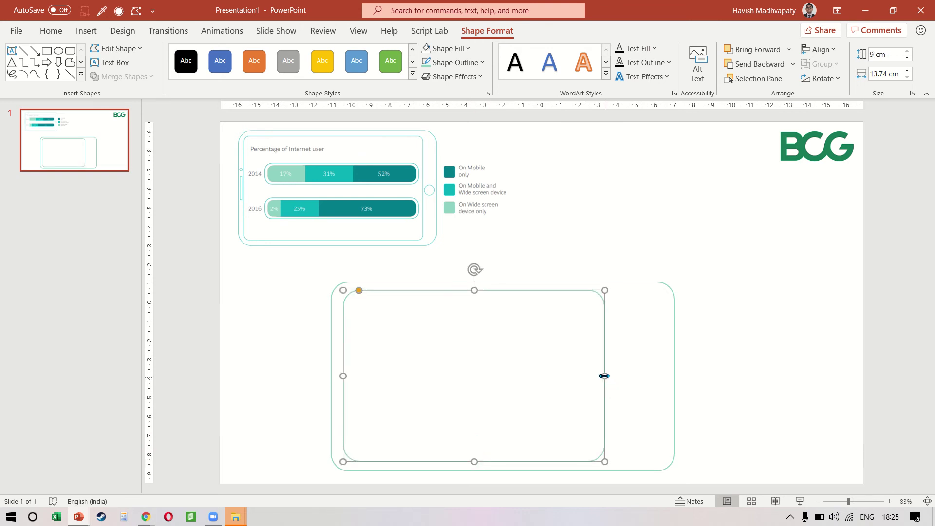
left_click_drag(603, 375, 643, 375)
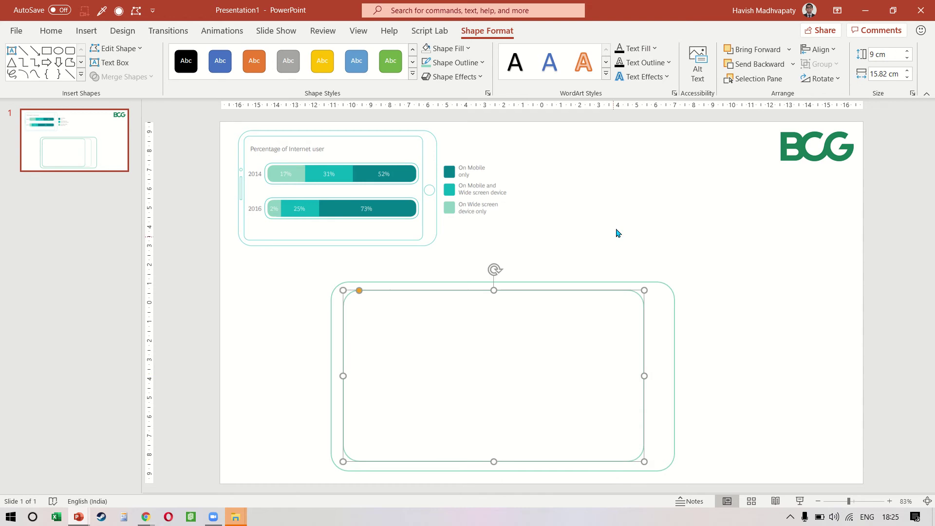
left_click(617, 232)
- Draw a 1.08 cm circle, copy the tablet's outline style onto it, and centre it on the right edge
key("alt+n")
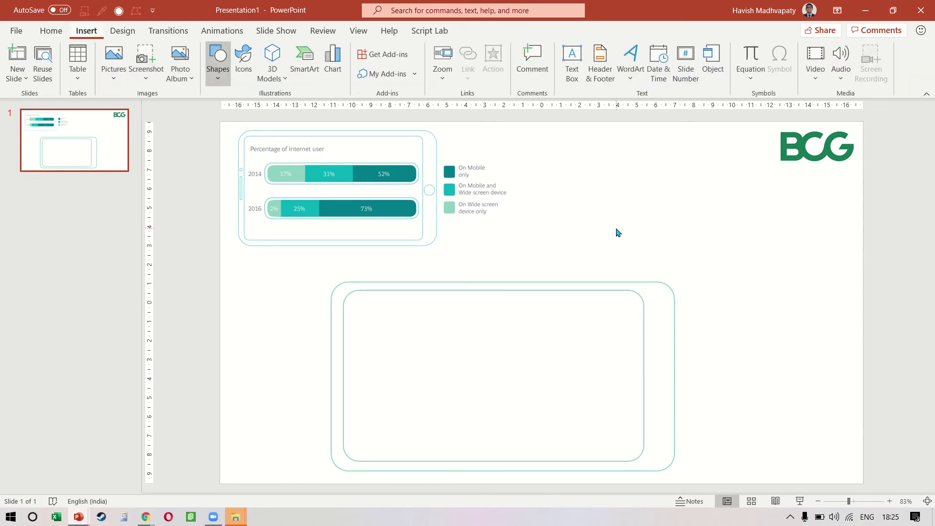
key("s")
key("h")
left_click(259, 112)
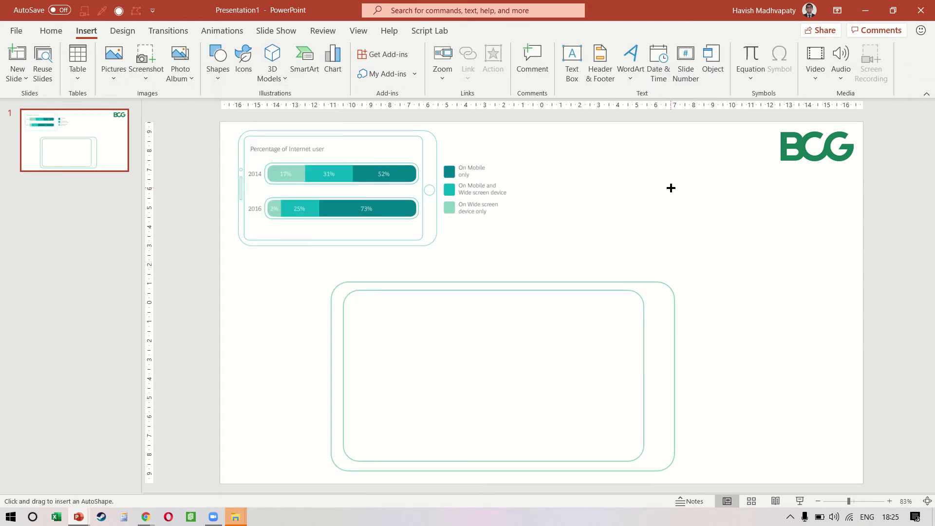
left_click_drag(669, 187, 693, 209)
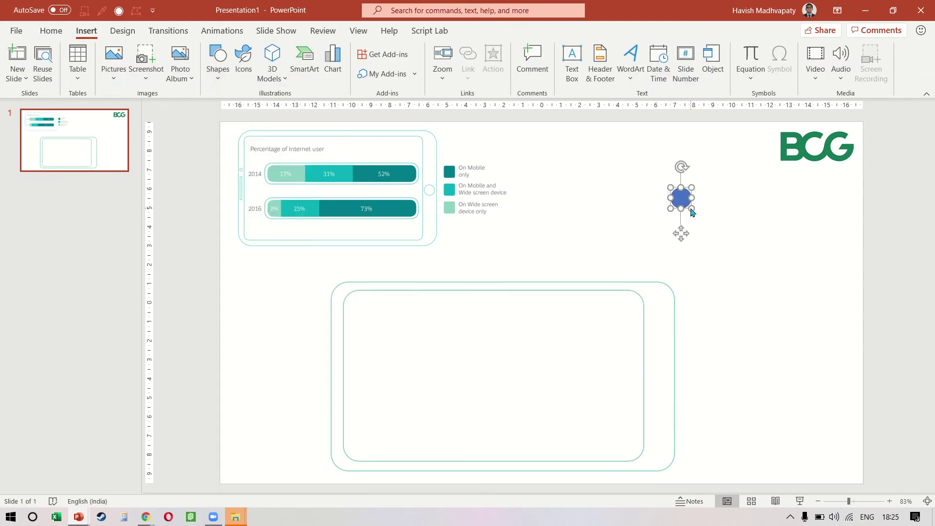
left_click(673, 295)
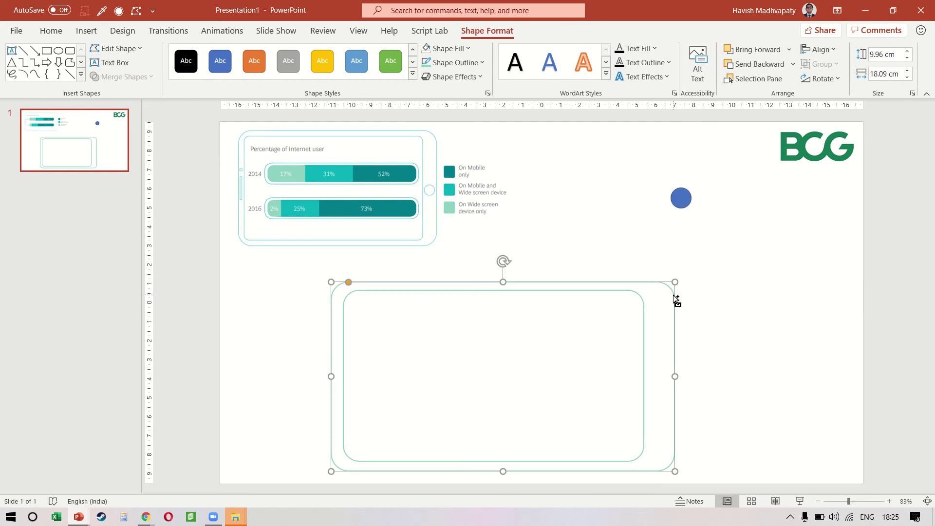
left_click(680, 199)
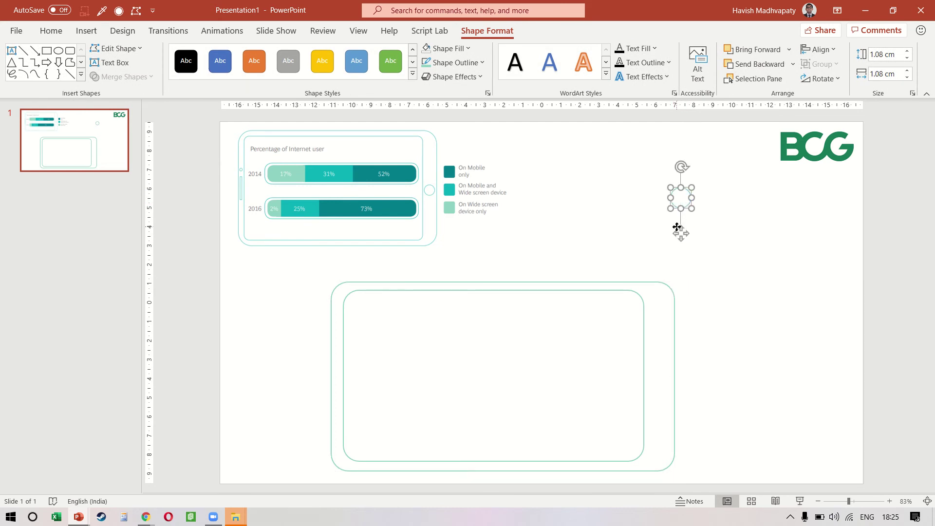
left_click_drag(677, 227, 661, 408)
left_click(821, 359)
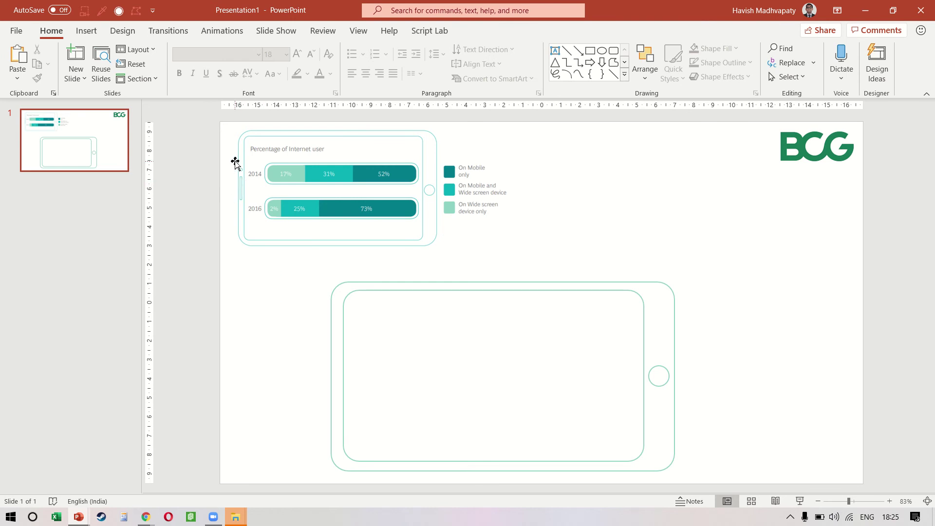
- Draw a slim vertical side-button bar on the tablet's left edge with the tablet's outline style
key("alt+n")
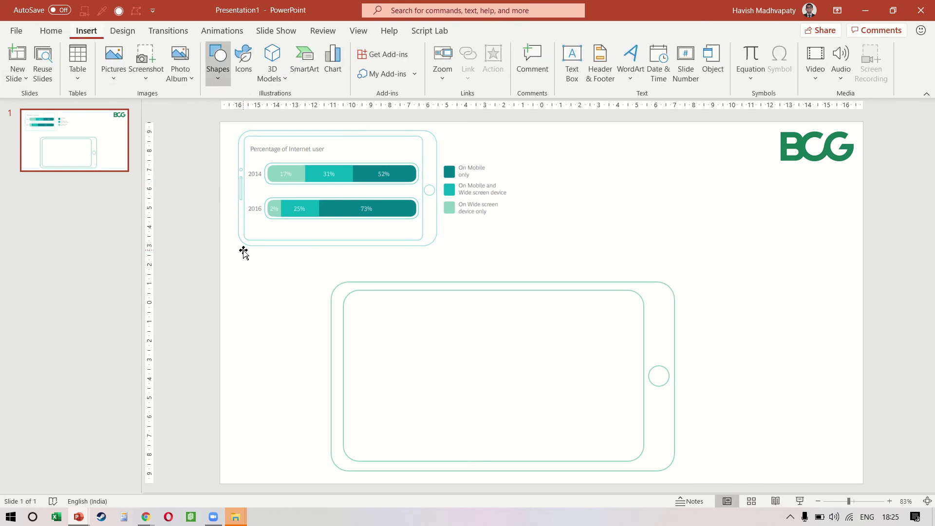
left_click(250, 113)
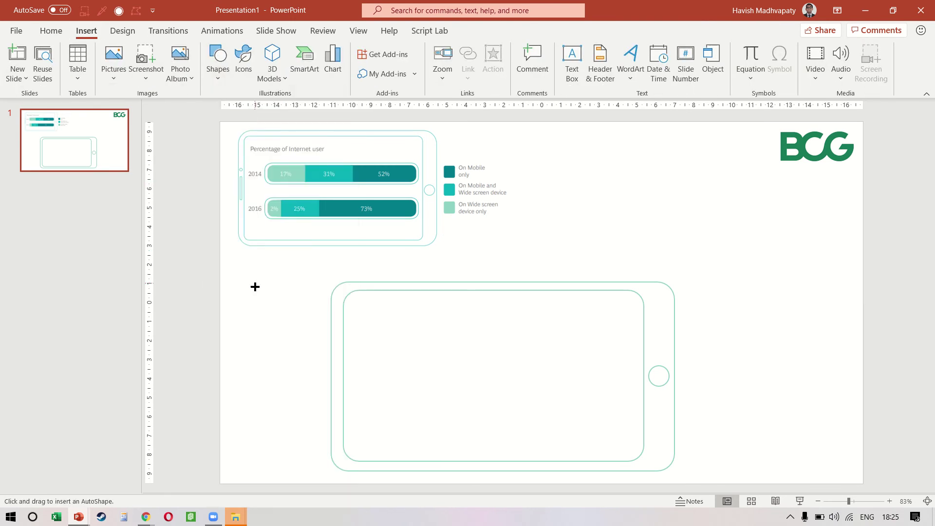
left_click_drag(255, 291, 256, 366)
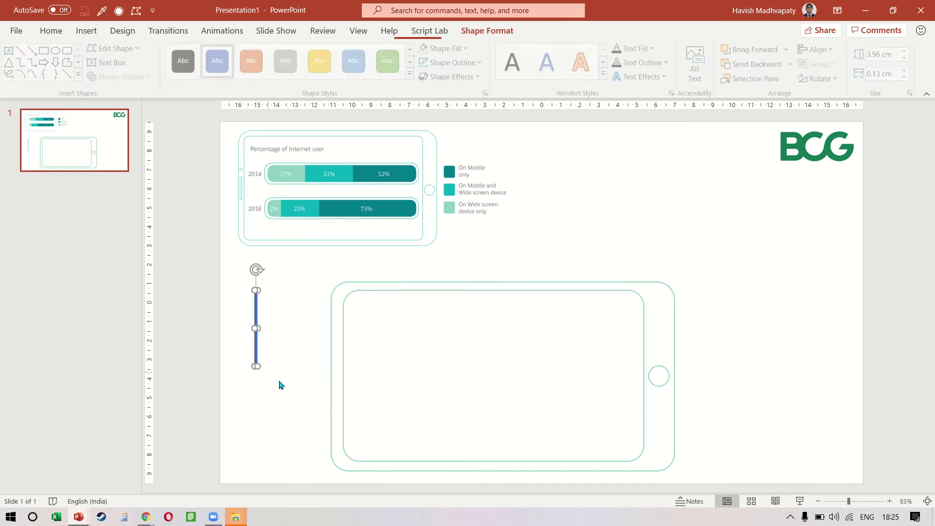
left_click(332, 402)
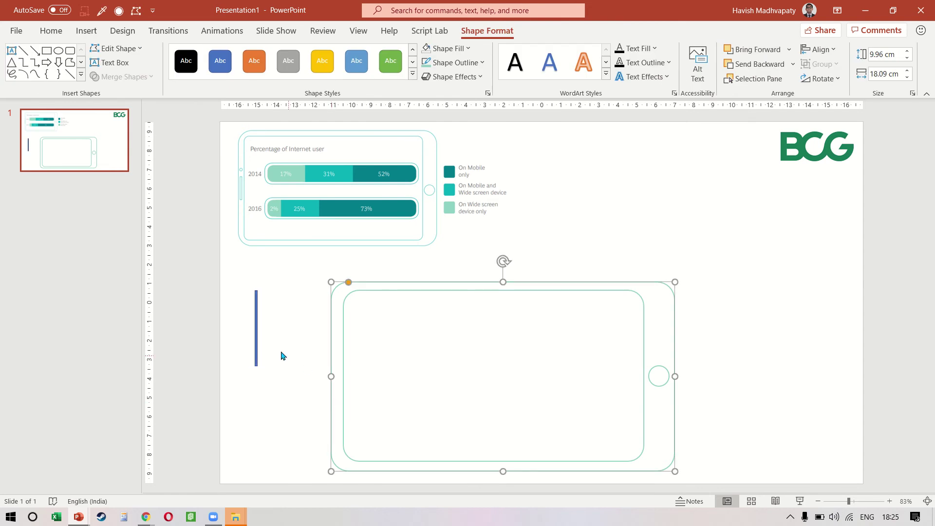
left_click(255, 334)
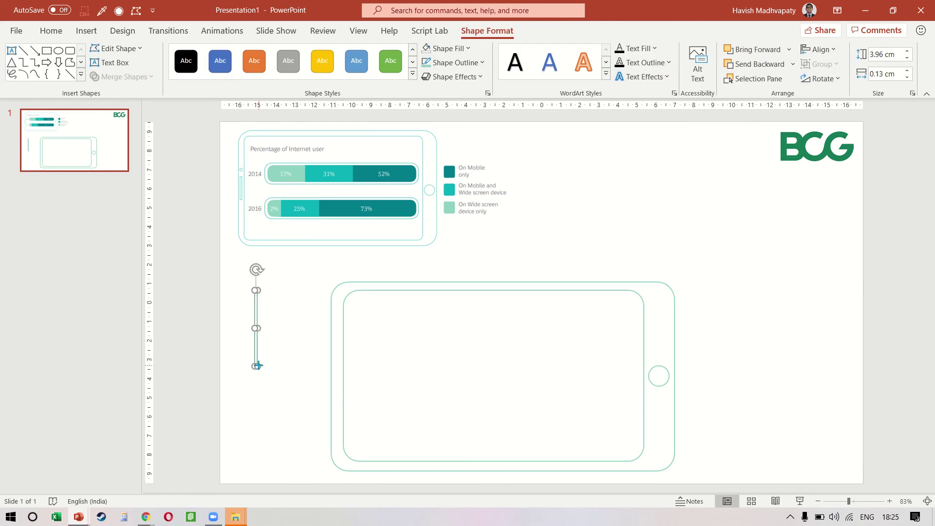
left_click_drag(258, 365, 336, 386)
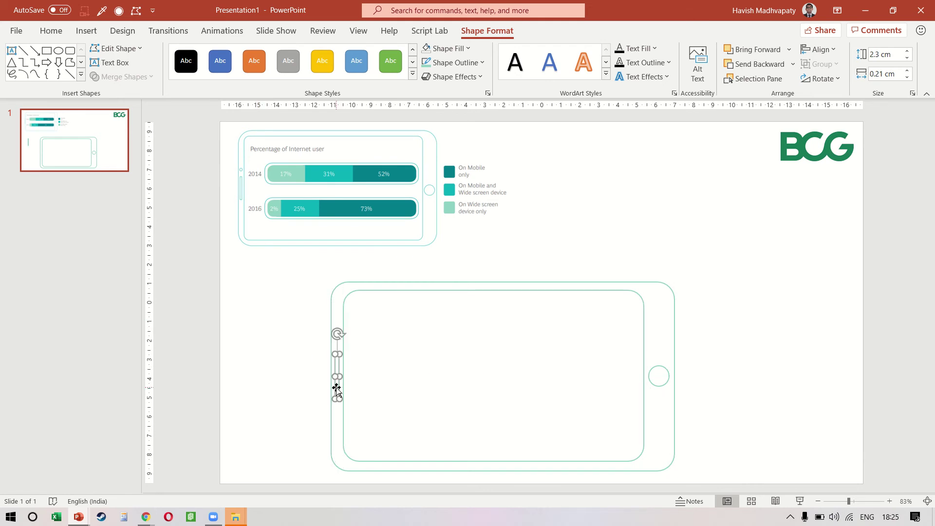
- Copy the home-button circle, shrink it to 0.5 cm, and centre it above the side button
left_click(660, 377)
left_click_drag(659, 411, 624, 259)
left_click_drag(635, 212, 623, 225)
left_click_drag(618, 257, 339, 370)
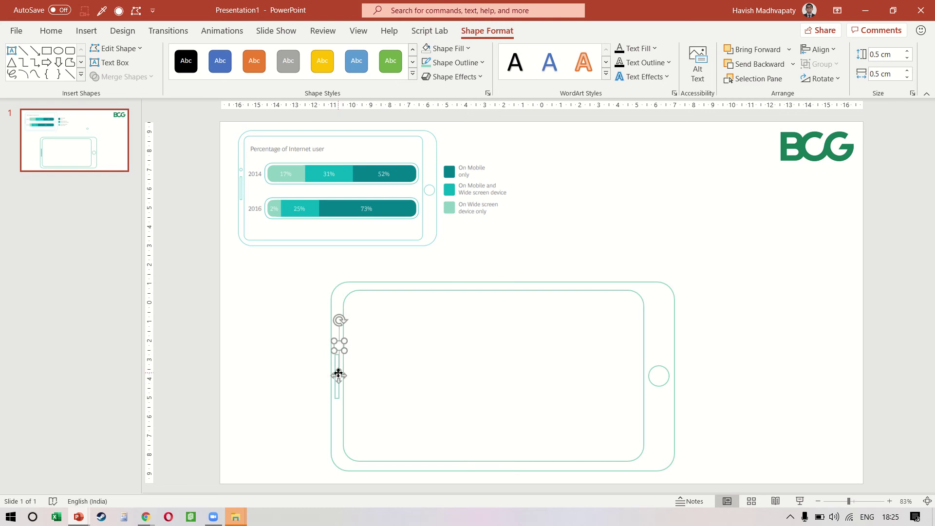
scroll(338, 374, "up", 10)
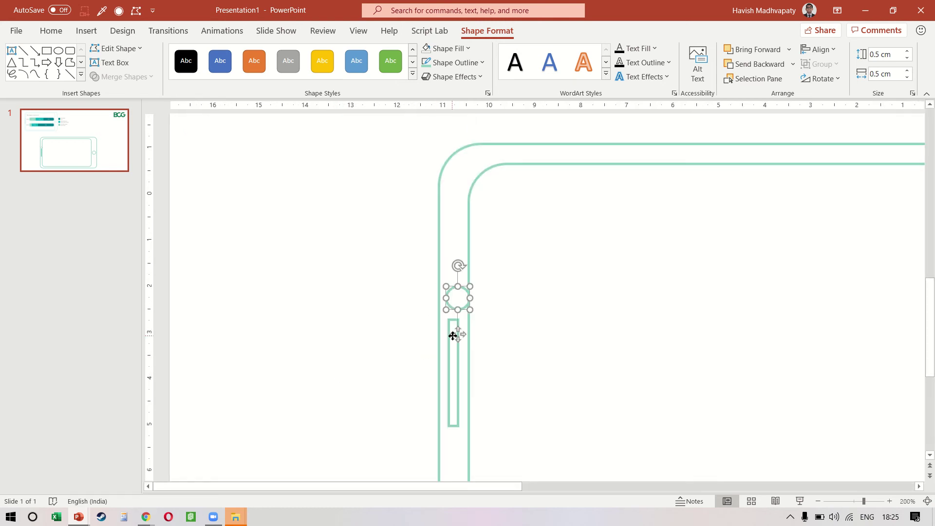
left_click_drag(458, 334, 453, 336)
scroll(453, 335, "down", 10)
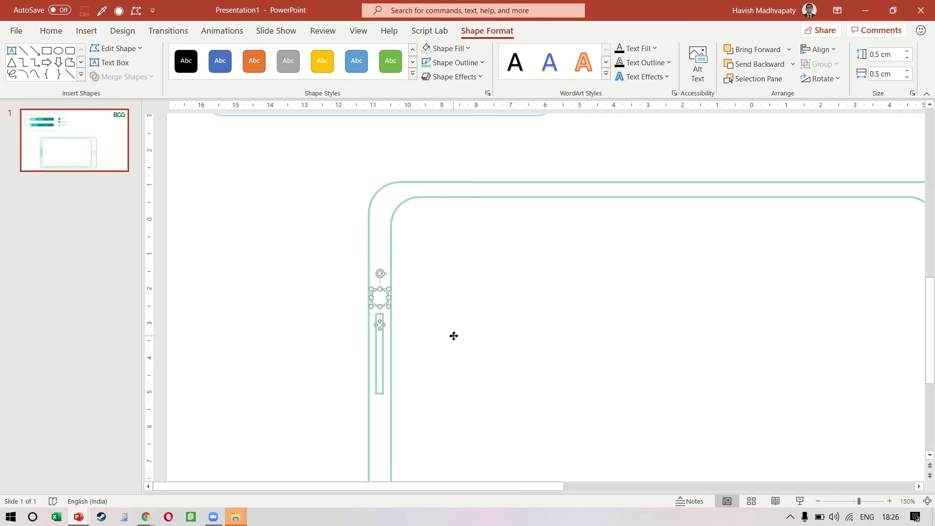
left_click(753, 305)
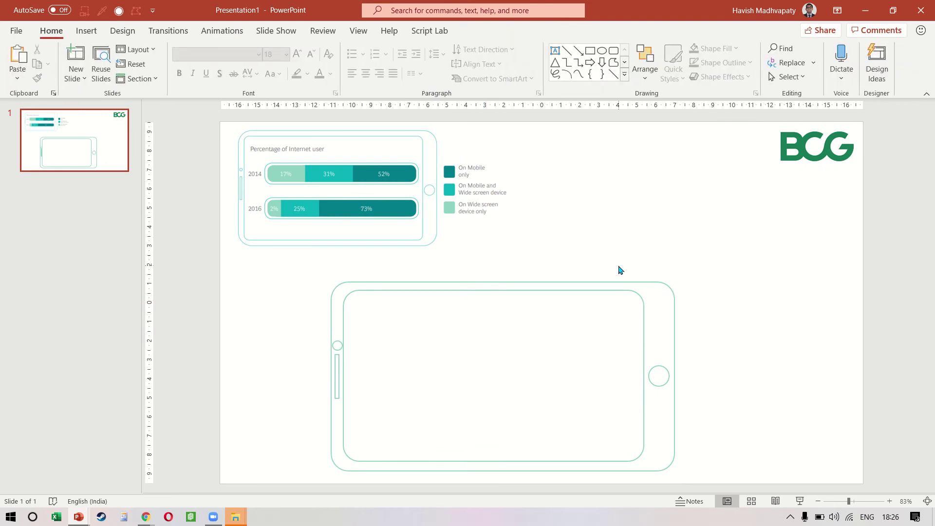
- Copy the inner screen outline and resize it to a 2.08 × 11.87 cm bar near the screen's top
left_click(590, 294)
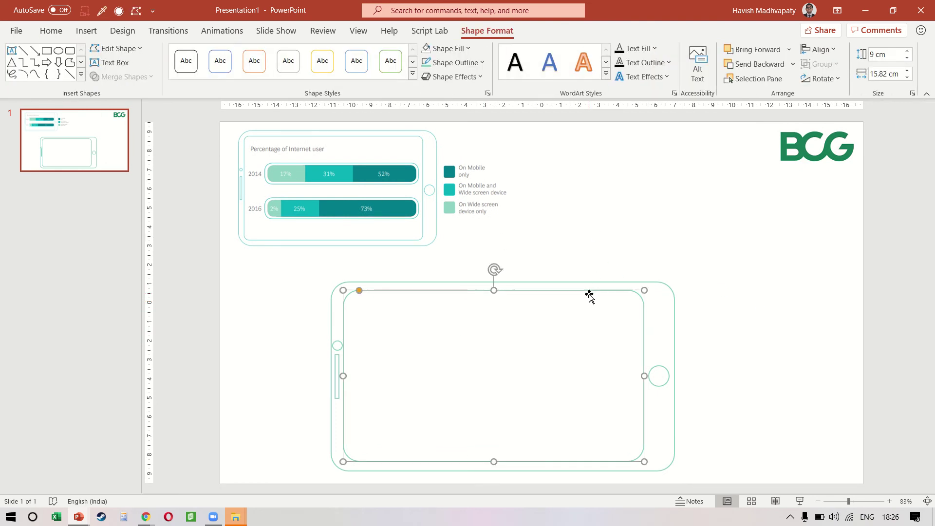
left_click_drag(589, 294, 638, 243)
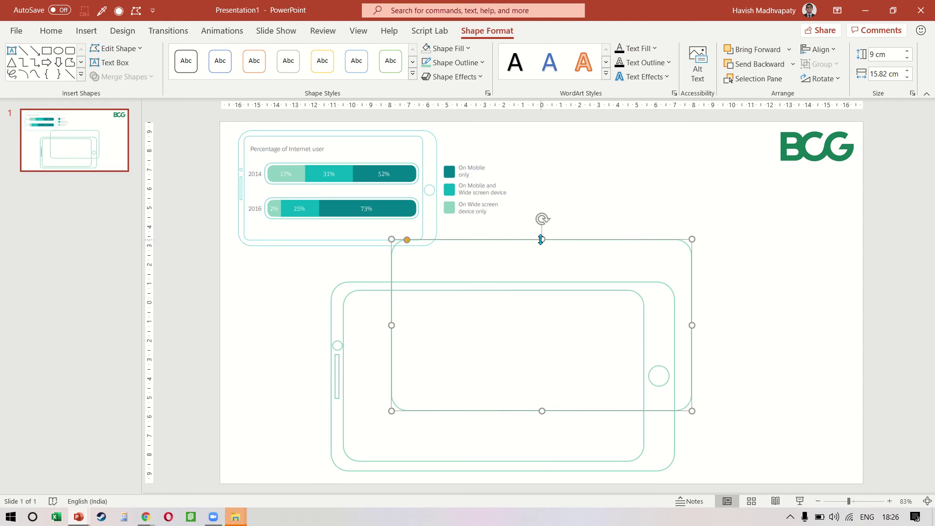
left_click_drag(542, 239, 541, 365)
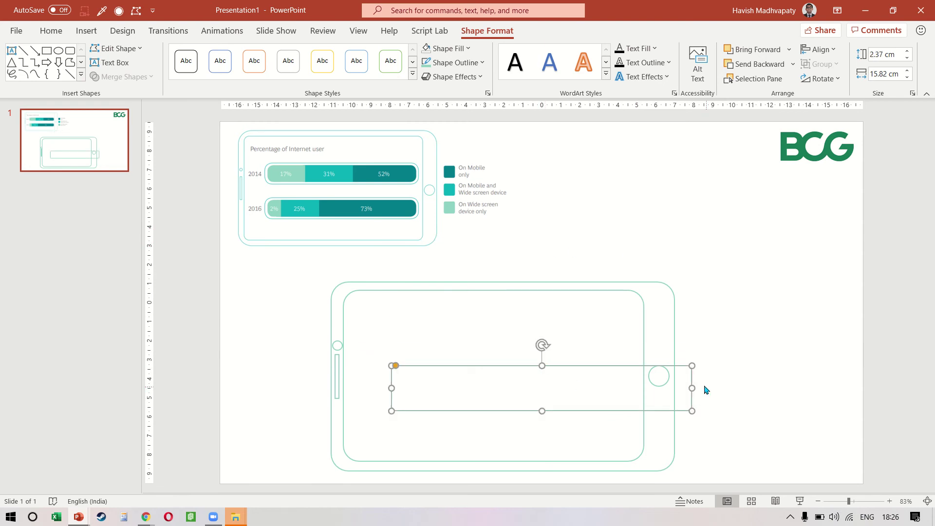
left_click_drag(691, 386, 604, 358)
scroll(603, 359, "up", 4)
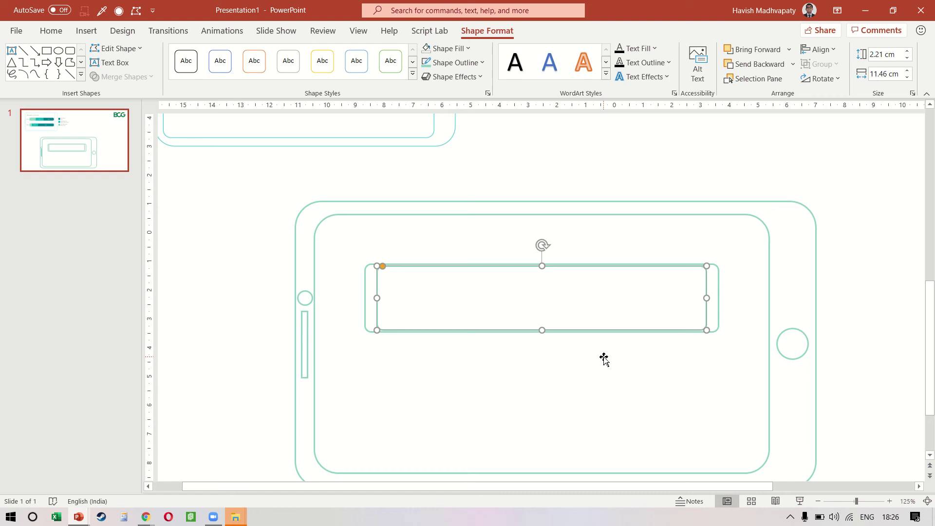
left_click_drag(706, 294, 713, 294)
left_click_drag(379, 298, 371, 297)
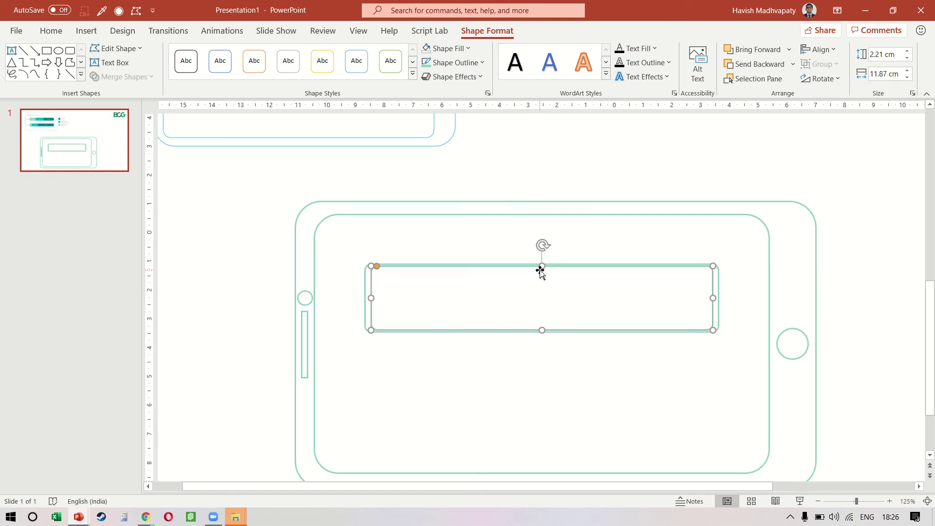
left_click_drag(539, 268, 540, 271)
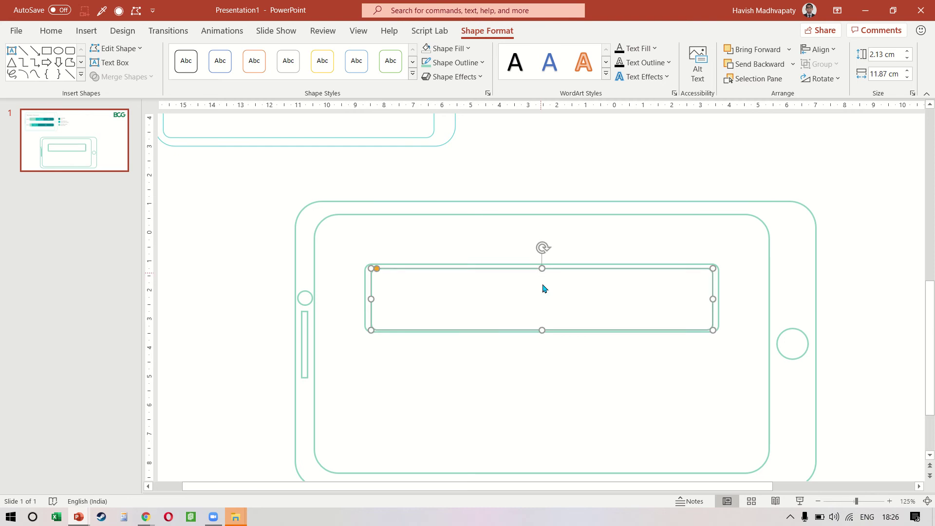
left_click_drag(543, 331, 543, 326)
scroll(544, 325, "down", 4, "ctrl")
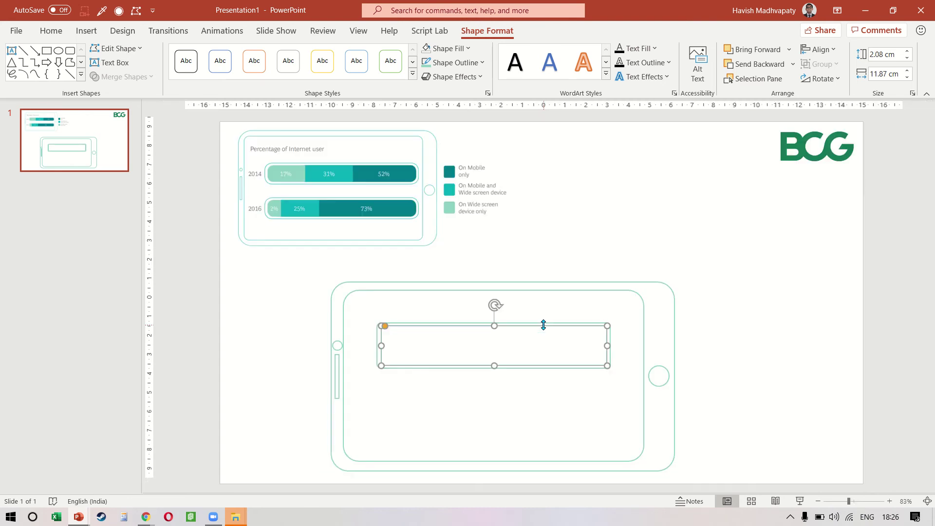
- Copy both rectangles of the bar outline and place the copy below the original bar
left_click(658, 250)
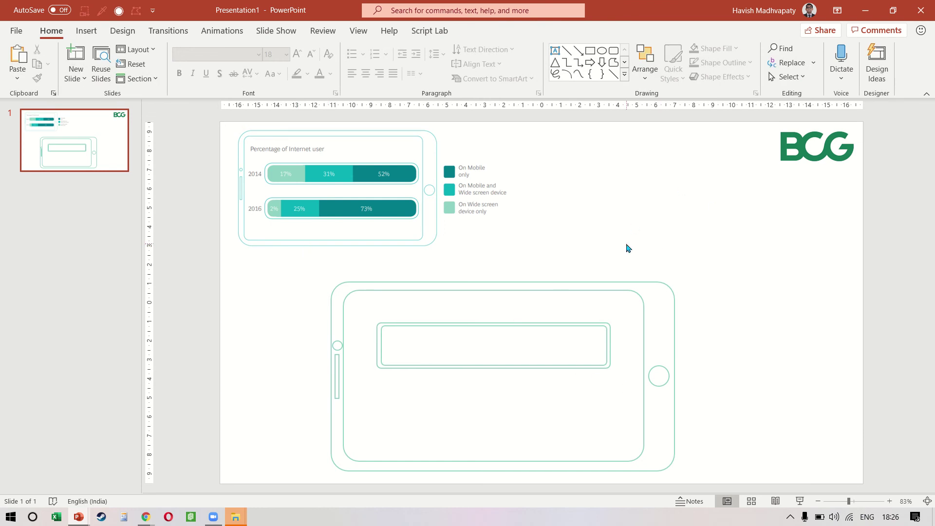
left_click_drag(627, 246, 361, 393)
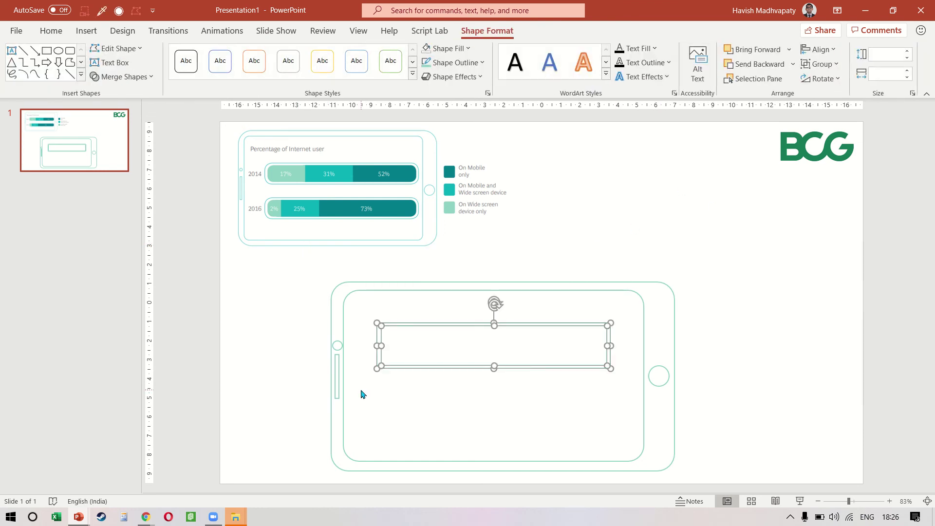
key("ctrl+c")
key("ctrl+v")
left_click_drag(563, 378, 554, 434)
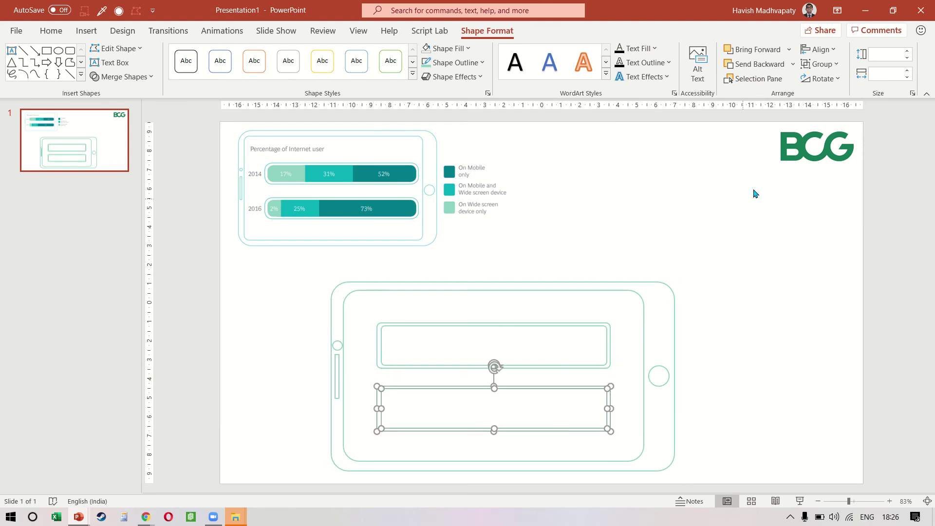
- Group all the bar rectangles to centre them on the screen, then ungroup them
left_click_drag(626, 265, 358, 469)
key("ctrl+g")
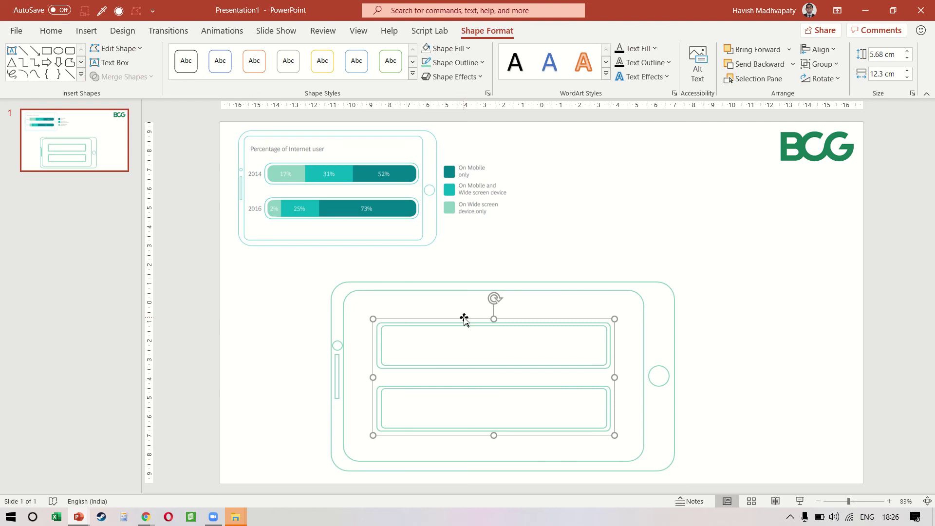
left_click_drag(464, 317, 464, 317)
key("ctrl+shift+g")
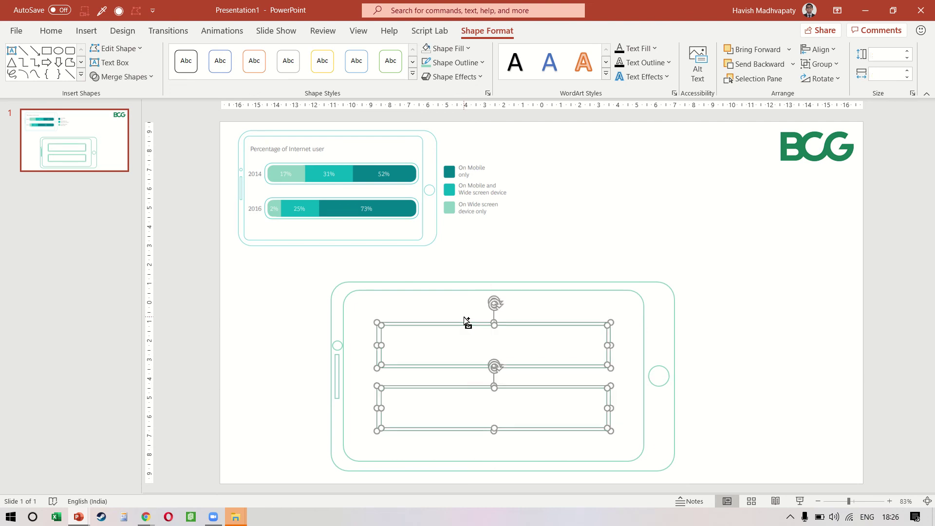
left_click(723, 349)
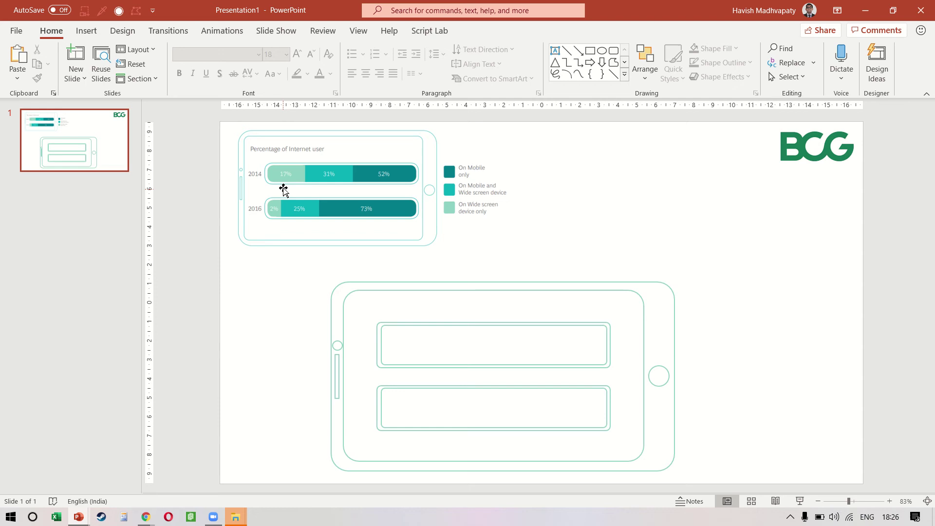
- Round the upper bar's corners fully into a pill shape
left_click(270, 170)
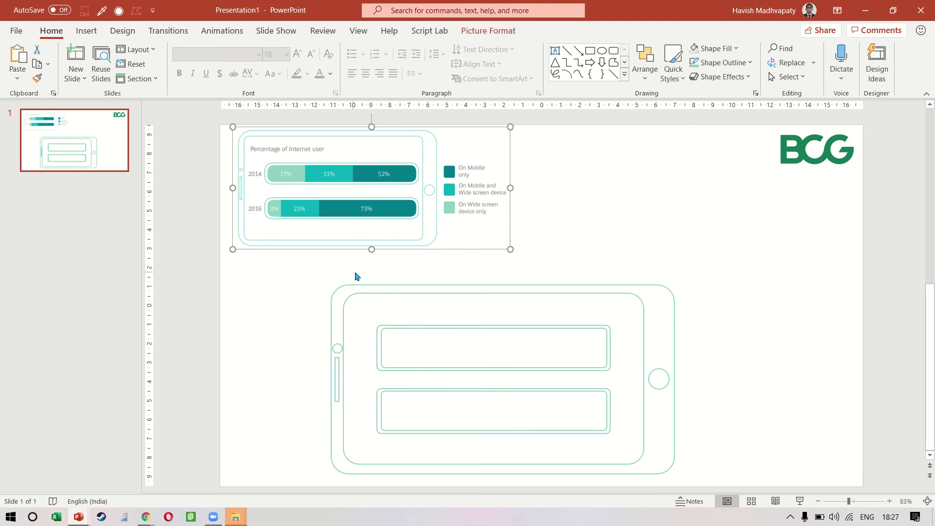
left_click_drag(368, 271, 647, 476)
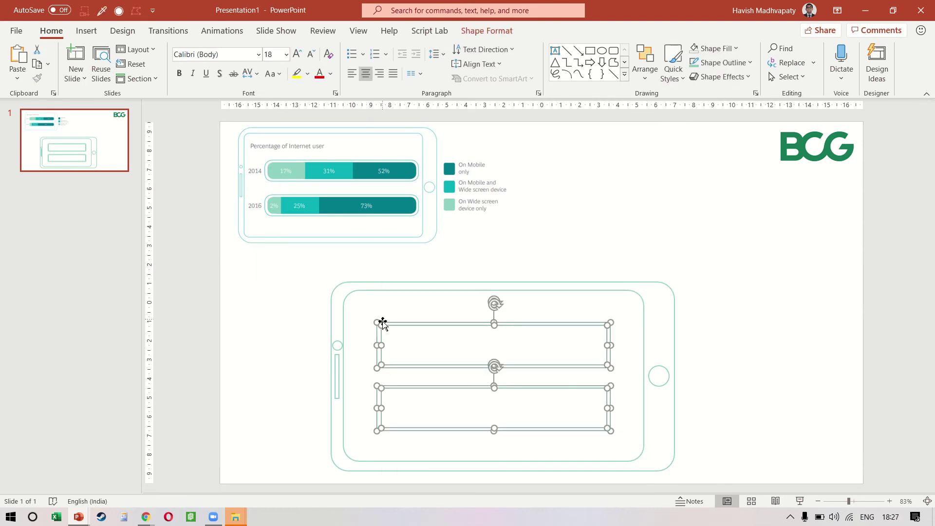
left_click(321, 255)
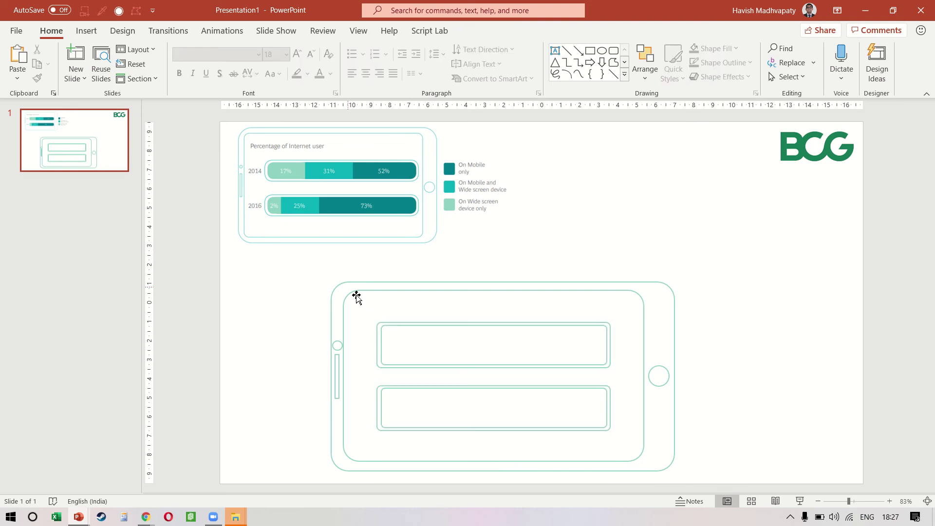
left_click(378, 321)
scroll(378, 321, "up", 4)
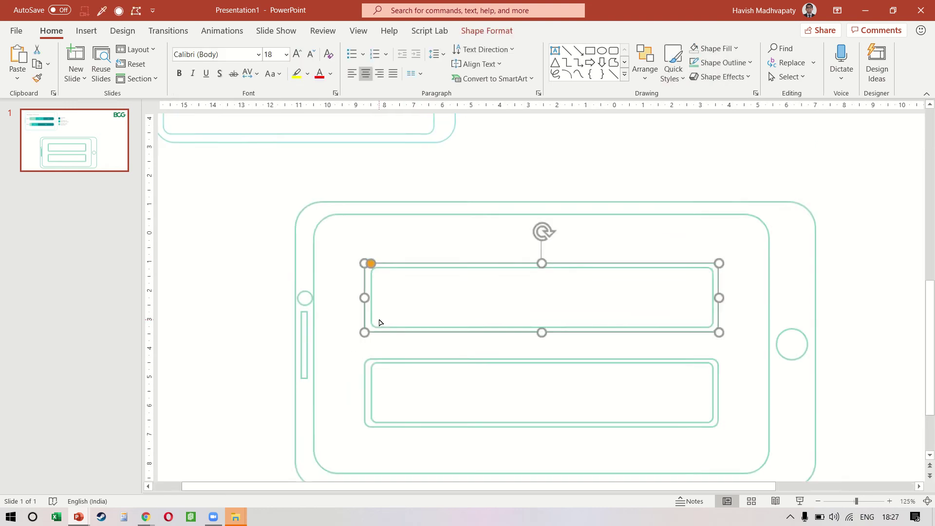
left_click_drag(373, 266, 392, 268)
left_click(385, 280)
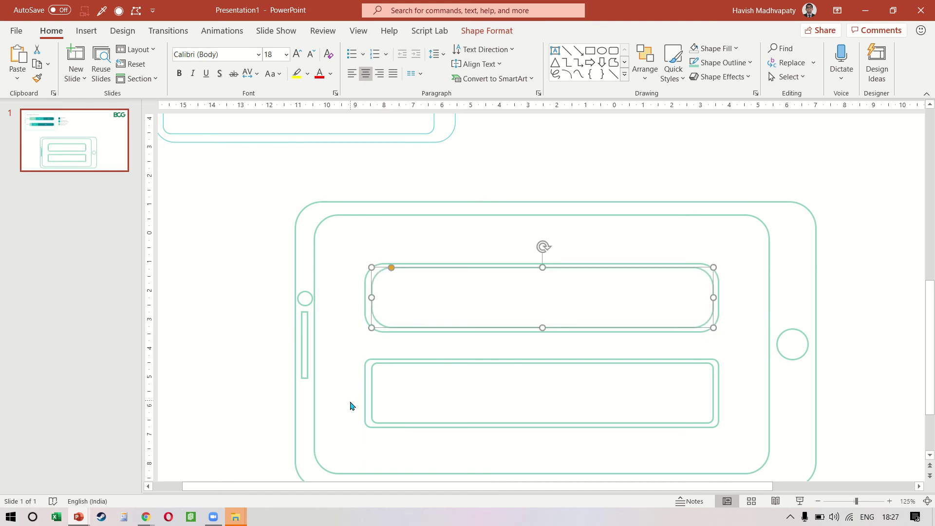
- Round the lower bar's corners fully into a matching pill shape
left_click(377, 363)
left_click_drag(378, 363, 392, 361)
left_click(367, 366)
scroll(595, 292, "down", 5, "ctrl")
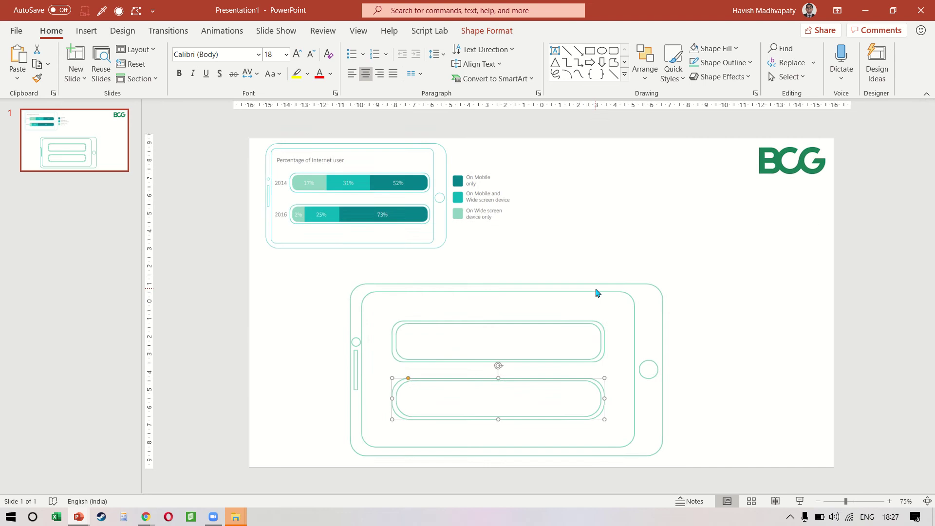
left_click(209, 327)
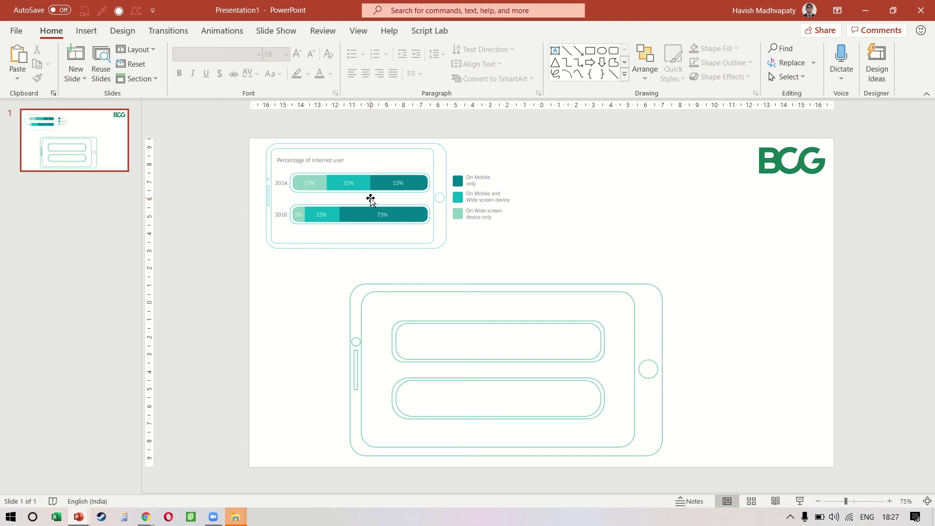
- Fill the upper pill bar with the light teal sampled from the chart
left_click(603, 340)
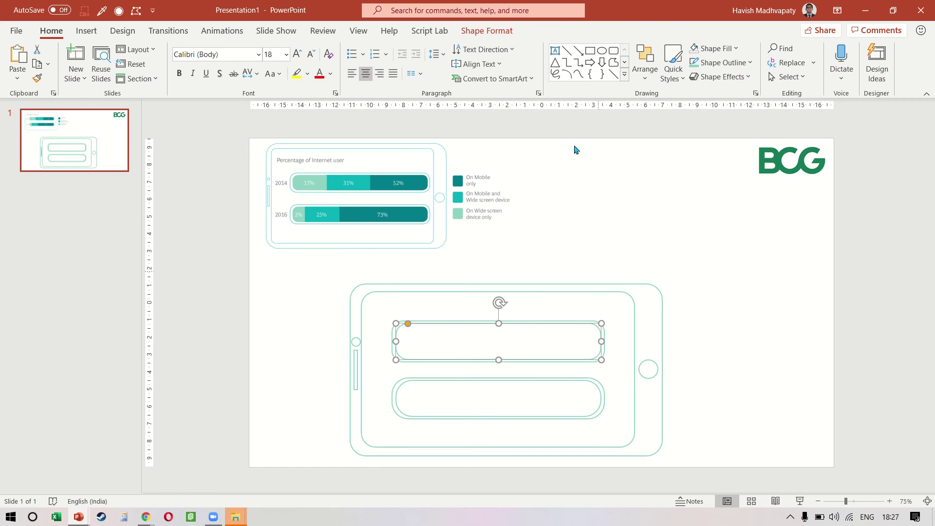
left_click(490, 33)
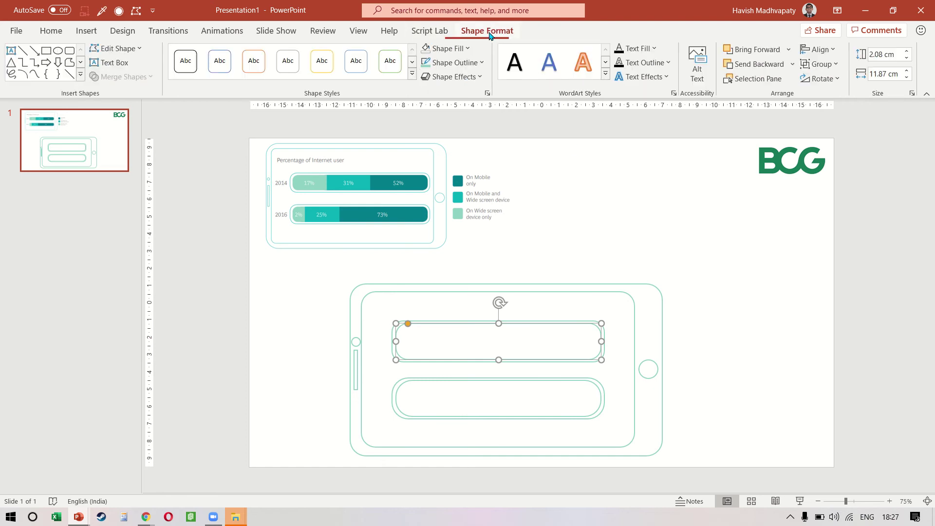
left_click(444, 48)
left_click(425, 198)
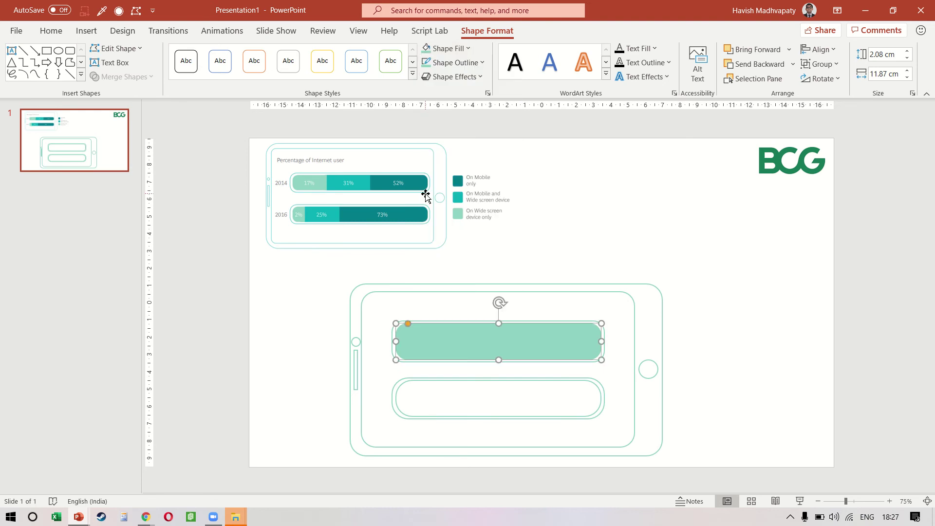
left_click(455, 65)
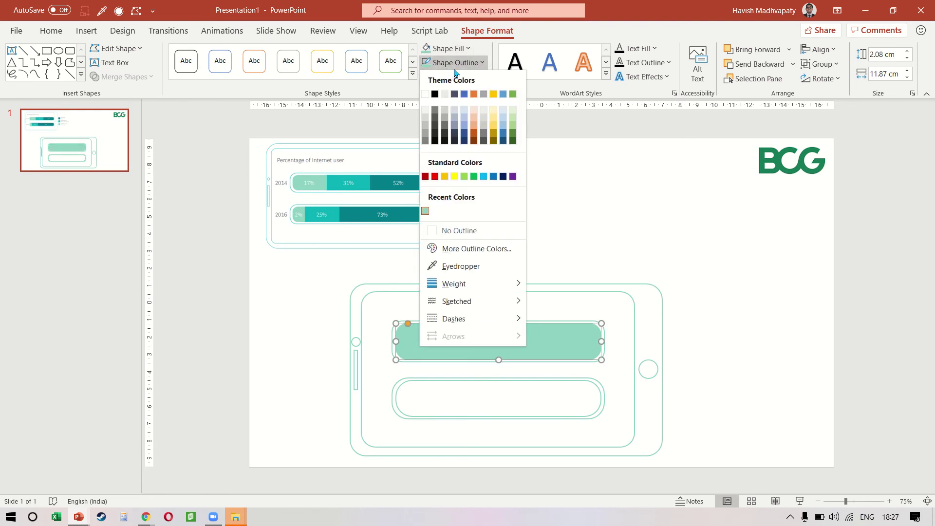
left_click(448, 48)
left_click(460, 251)
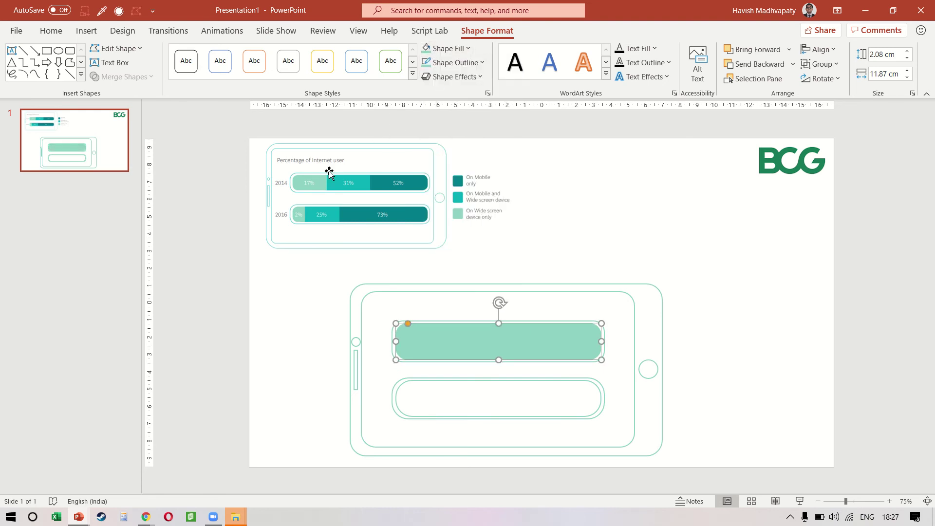
left_click(321, 185)
- Paste a copy, shrink it to a 4.82 cm right-end segment, and fill it with the 52% bar's dark teal
key("ctrl+v")
left_click_drag(570, 344, 563, 338)
scroll(563, 341, "up", 5)
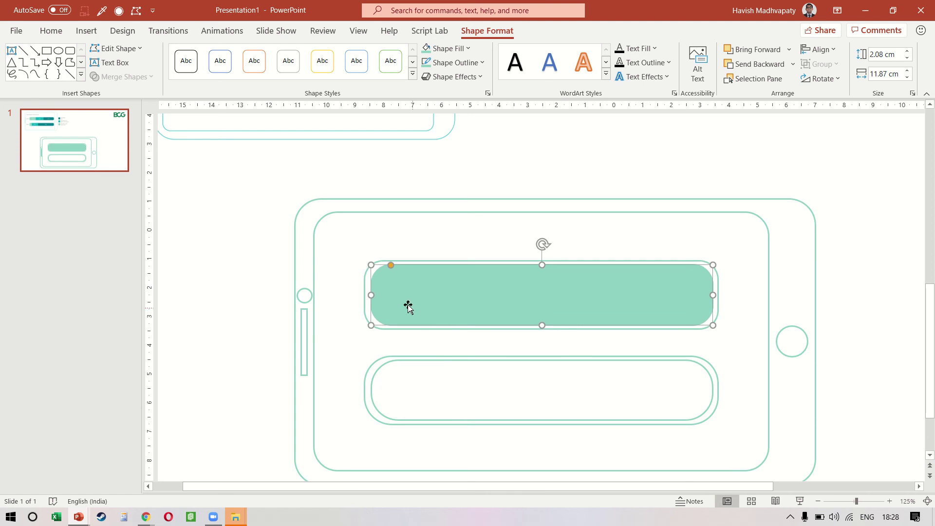
scroll(384, 299, "down", 3)
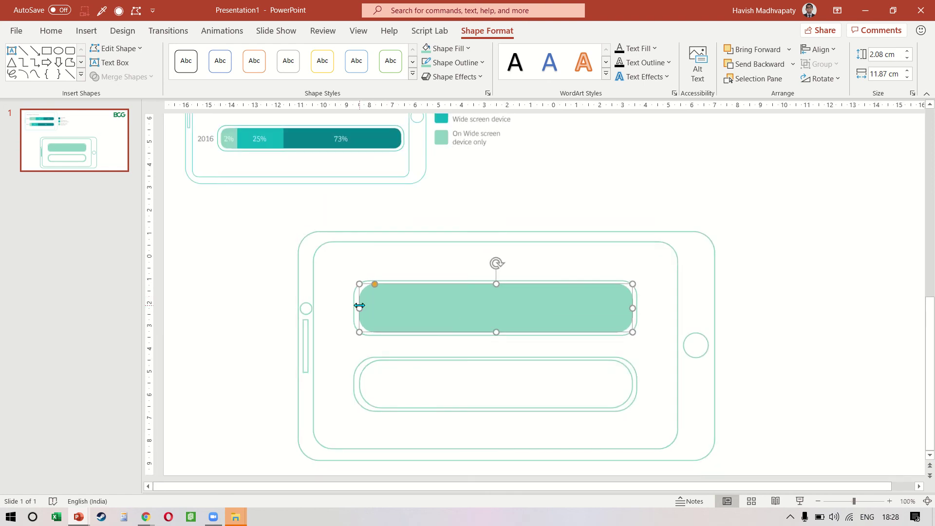
left_click_drag(359, 306, 517, 343)
scroll(564, 314, "down", 3)
left_click(457, 48)
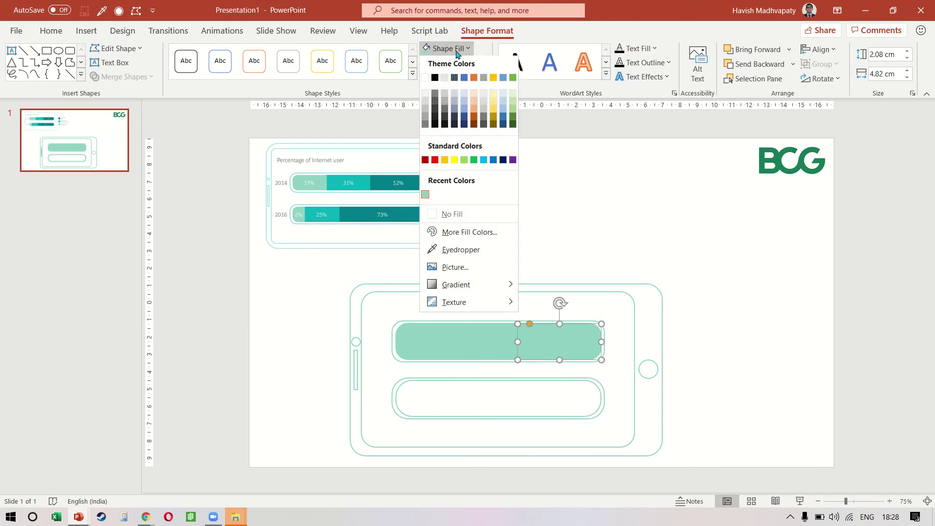
left_click(442, 249)
left_click(419, 184)
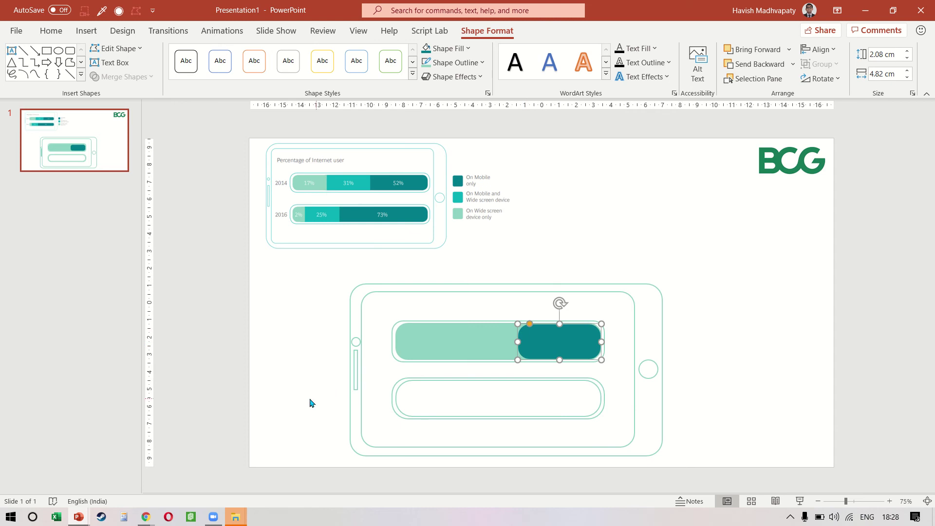
left_click(281, 345)
- Draw a rectangle and fill it with the 31% bar's medium teal
key("alt+n")
key("s")
key("h")
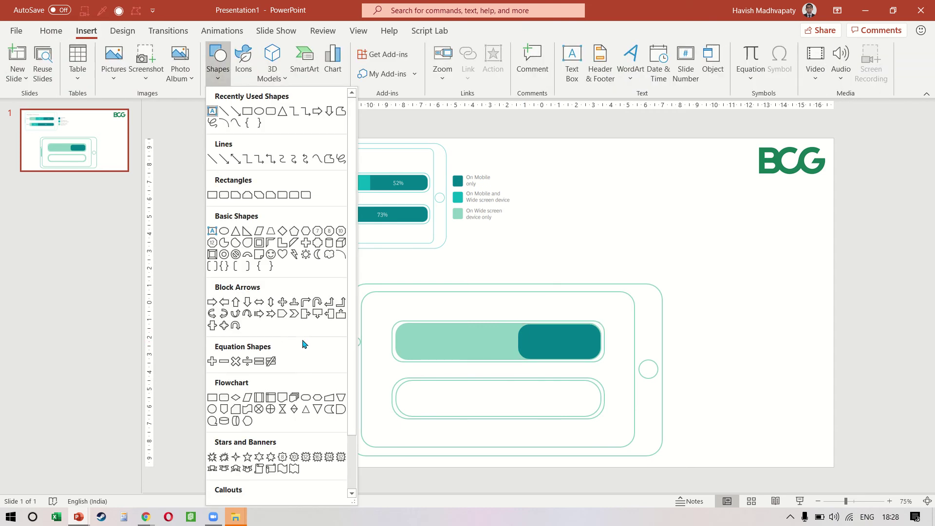
left_click(249, 111)
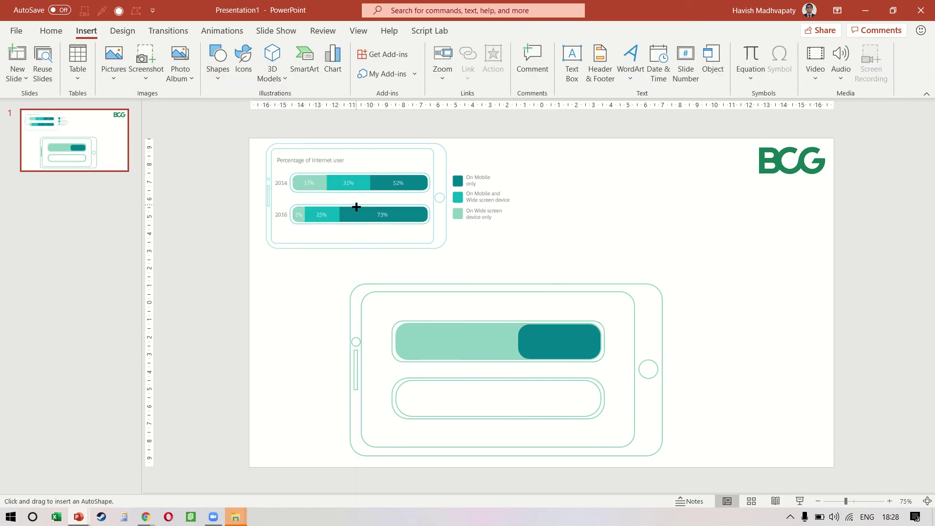
left_click_drag(356, 207, 432, 241)
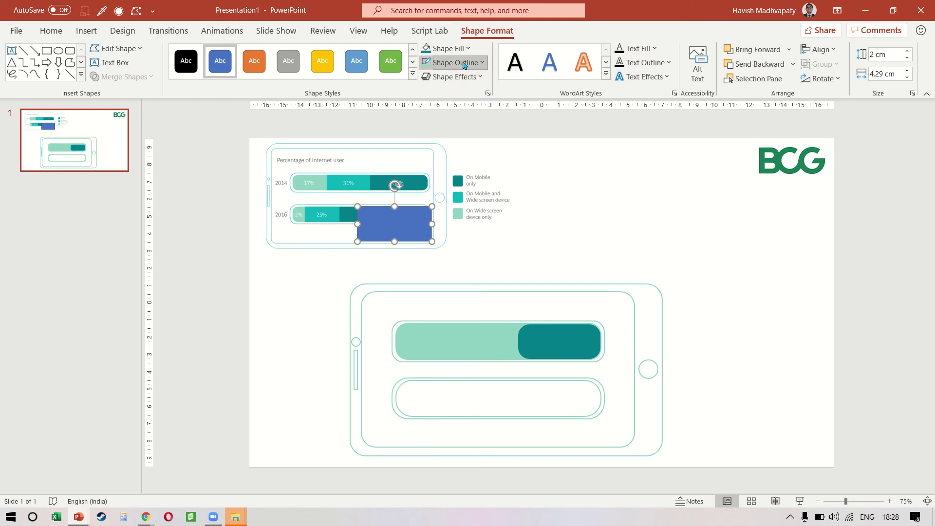
left_click(464, 63)
left_click(464, 62)
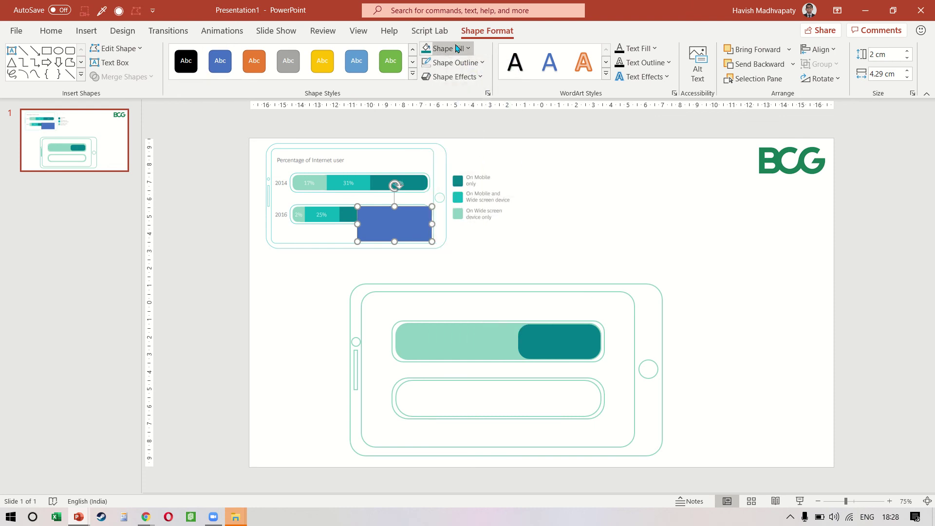
left_click(365, 180)
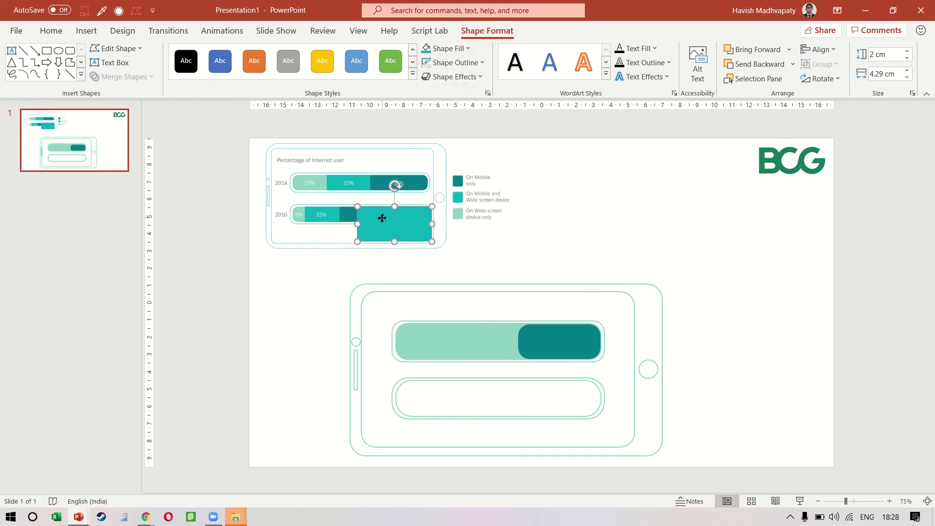
- Fit the teal rectangle onto the upper bar between the light and dark segments, 4.54 cm wide
left_click_drag(382, 218, 486, 335)
scroll(486, 335, "up", 5)
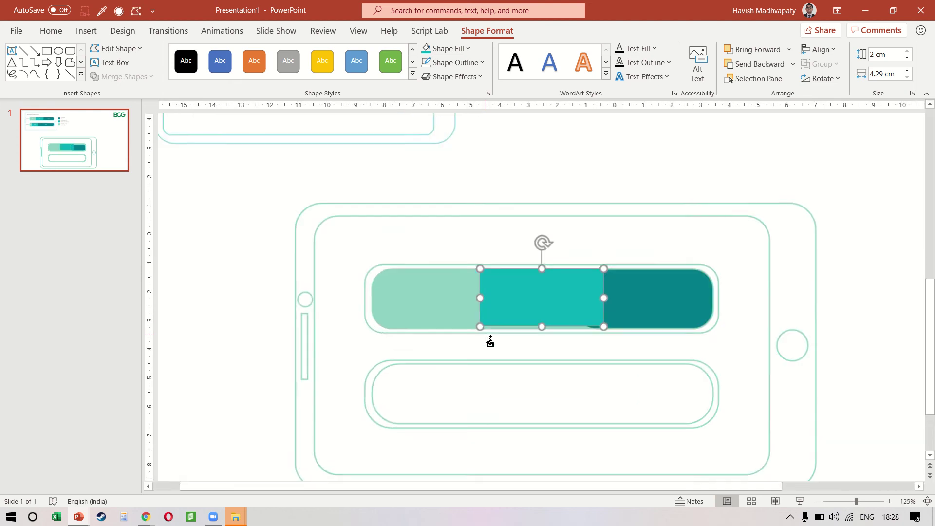
left_click_drag(516, 307, 523, 328)
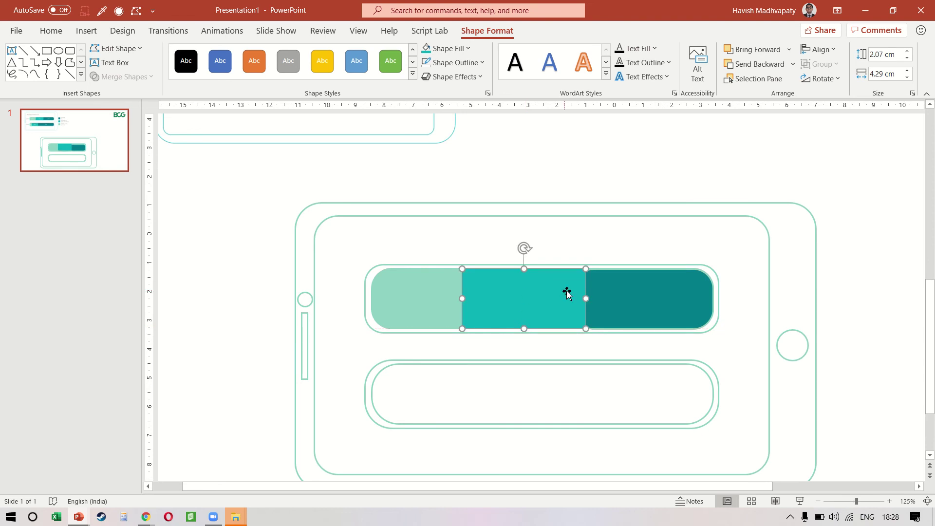
left_click_drag(521, 269, 521, 270)
left_click_drag(583, 297, 591, 297)
scroll(592, 297, "down", 4)
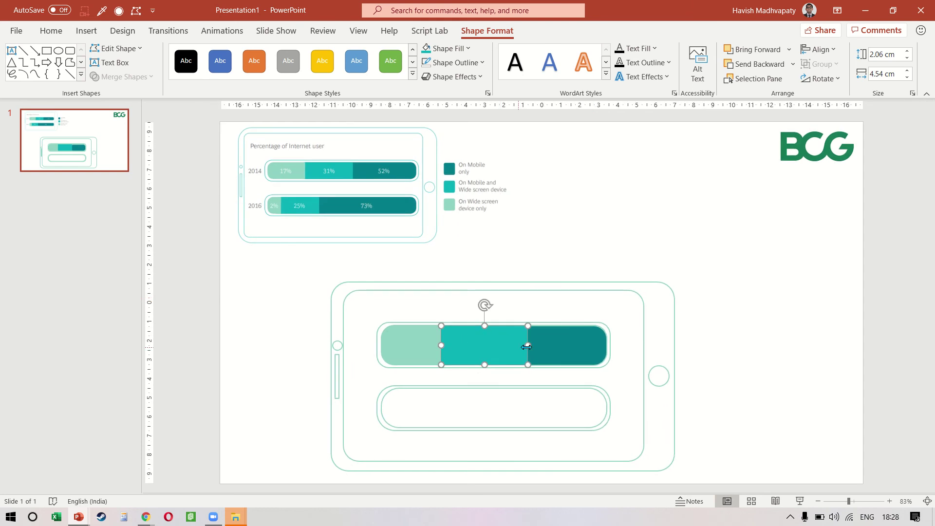
left_click(590, 351)
left_click(480, 341)
left_click(549, 344)
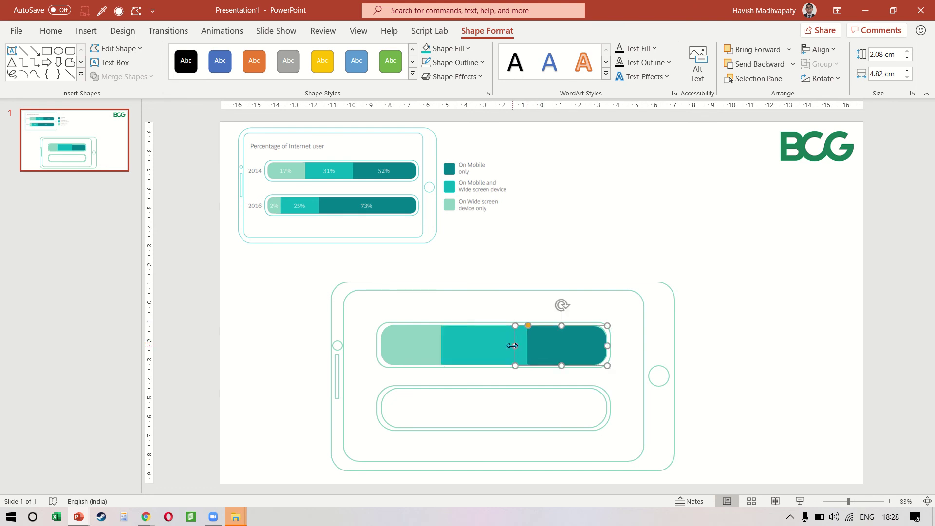
left_click(451, 344)
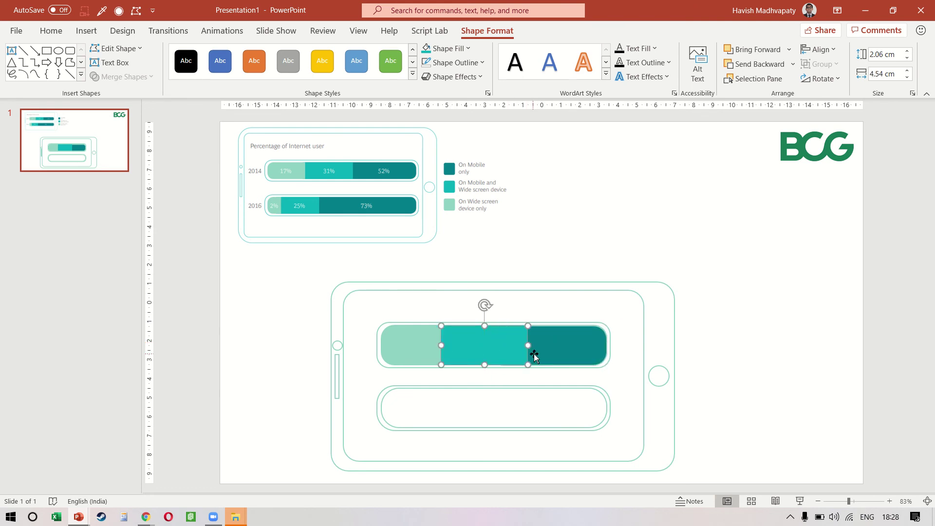
left_click_drag(526, 344, 507, 344)
left_click(273, 316)
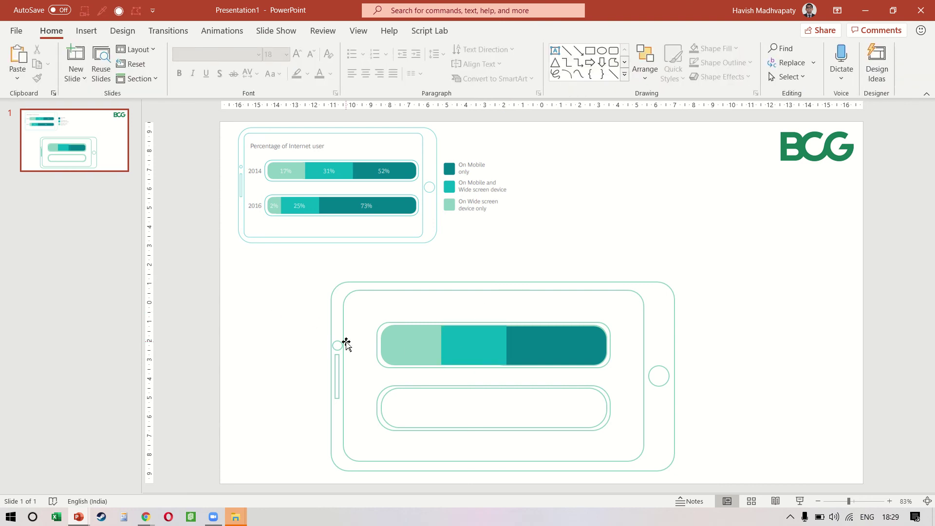
- Delete the empty lower bar and duplicate the three-colour top bar in its place
left_click_drag(361, 268, 617, 378)
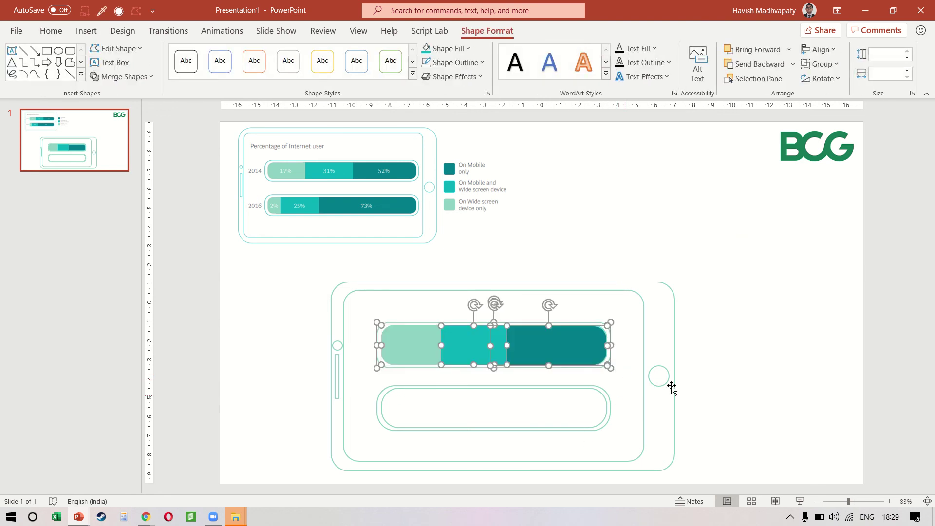
left_click(723, 367)
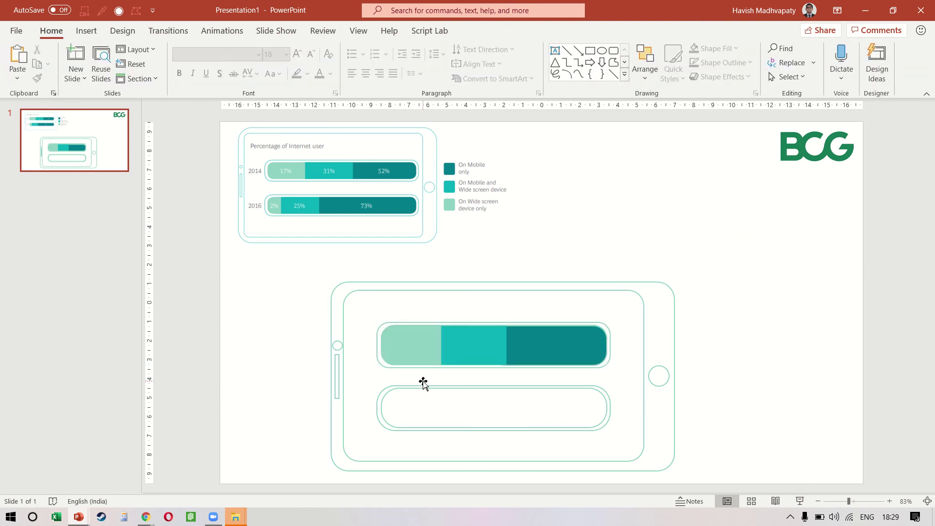
scroll(424, 383, "down", 2)
left_click_drag(393, 472, 601, 364)
key("Delete")
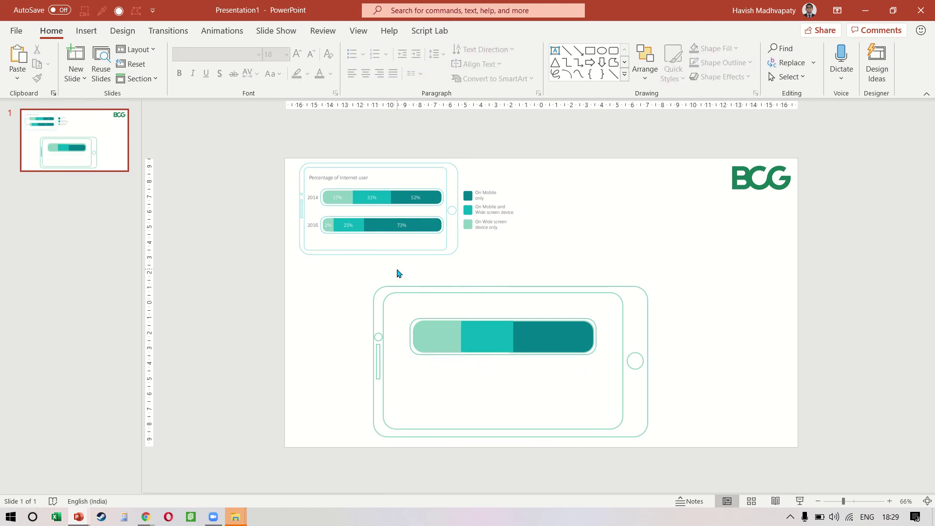
left_click_drag(397, 269, 581, 397)
key("ctrl+d")
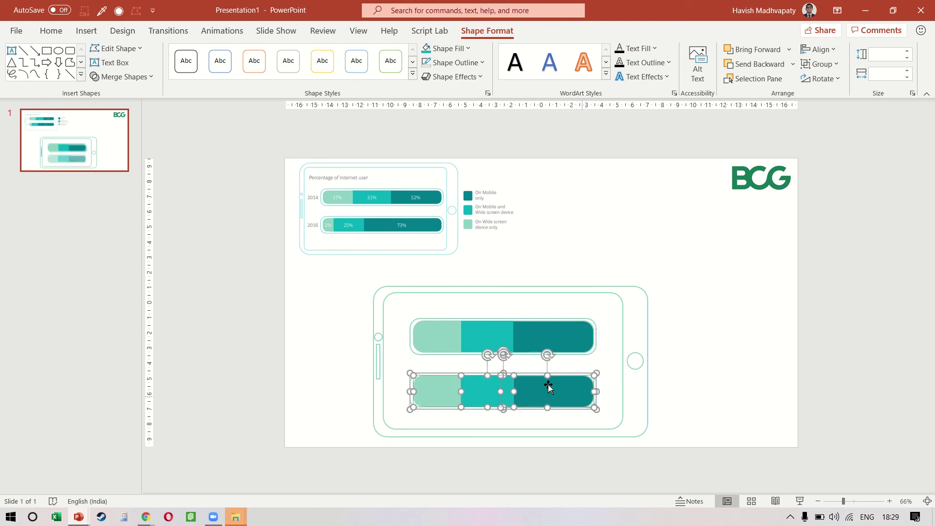
left_click(292, 386)
- Narrow the copy's middle teal segment so its dark-teal band widens to 6.13 cm
left_click(488, 387)
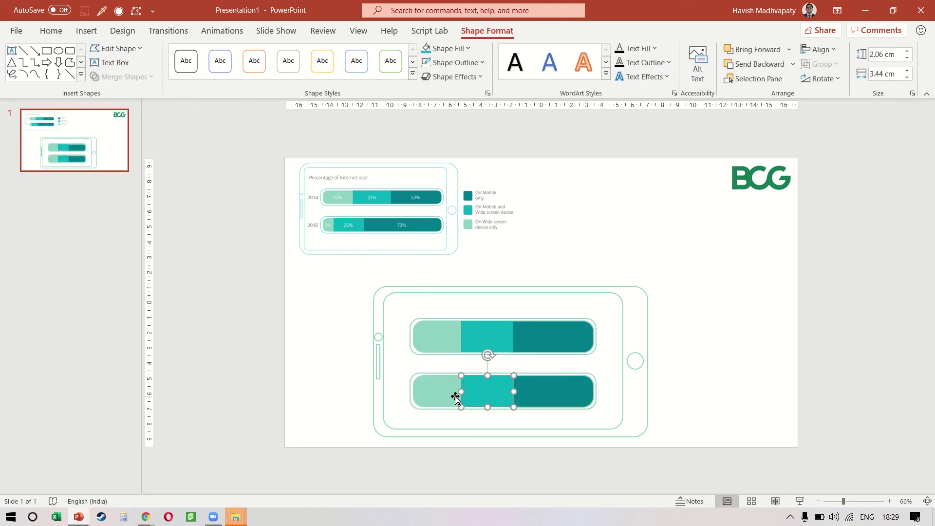
left_click_drag(461, 392, 437, 392)
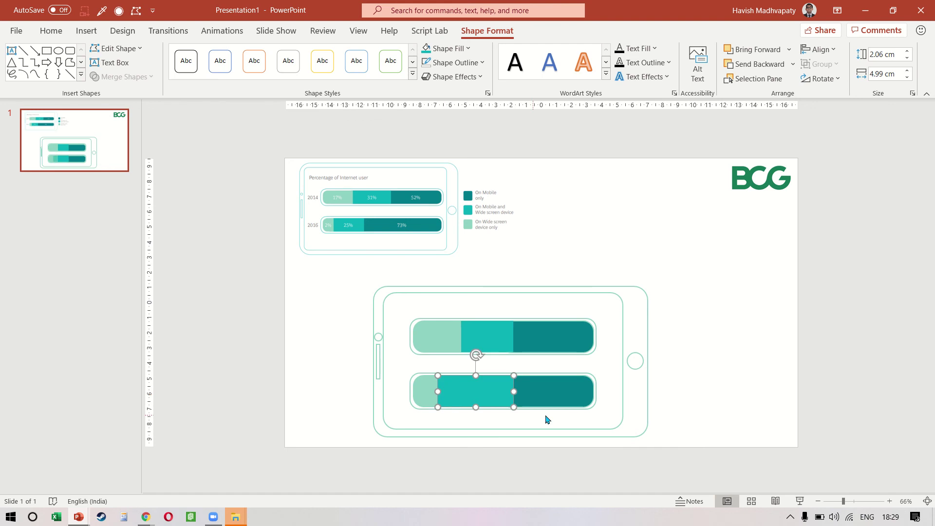
left_click(544, 395)
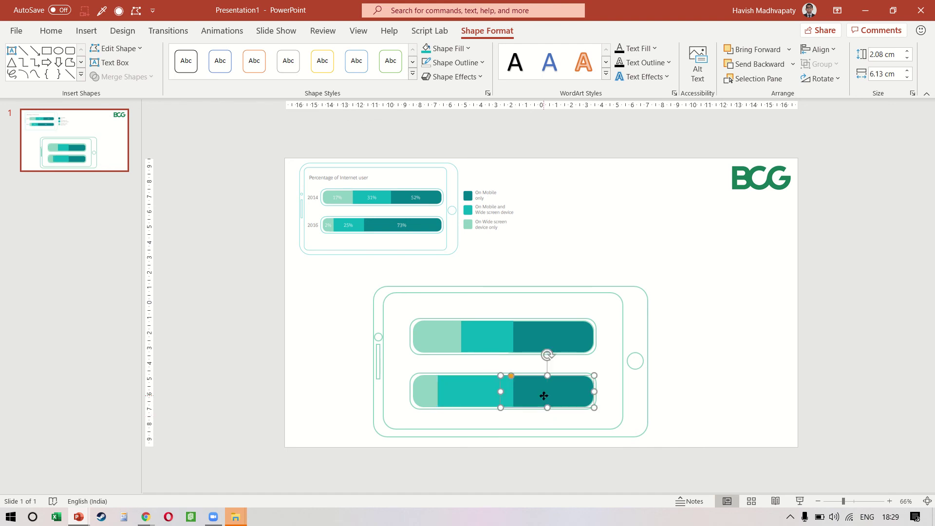
left_click(482, 387)
left_click_drag(514, 391, 468, 391)
left_click(523, 392)
left_click(757, 409)
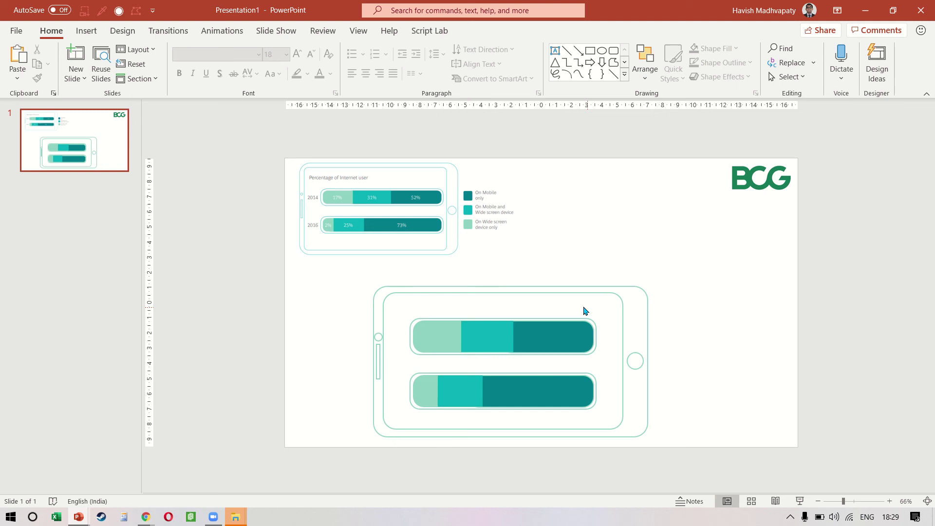
- Shift both bars right and create a grey '2014' text box
left_click_drag(594, 287, 397, 453)
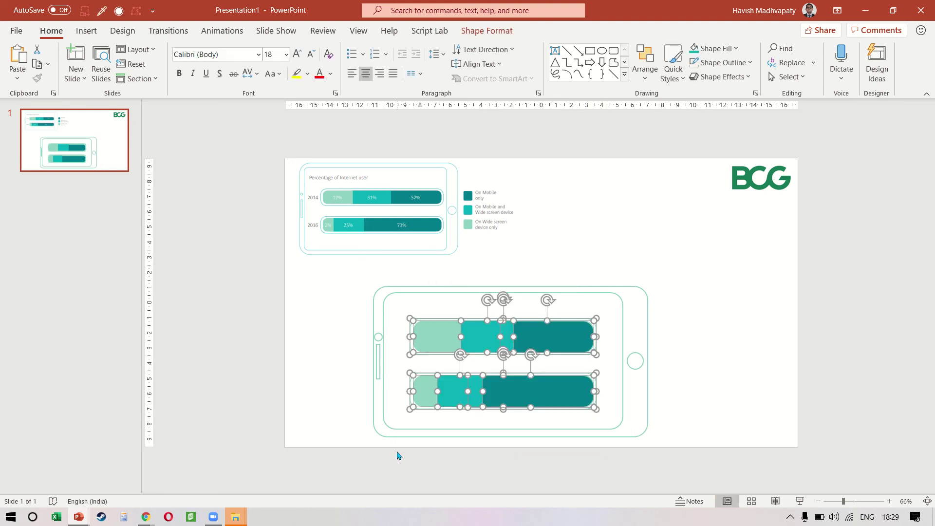
left_click_drag(545, 386, 565, 386)
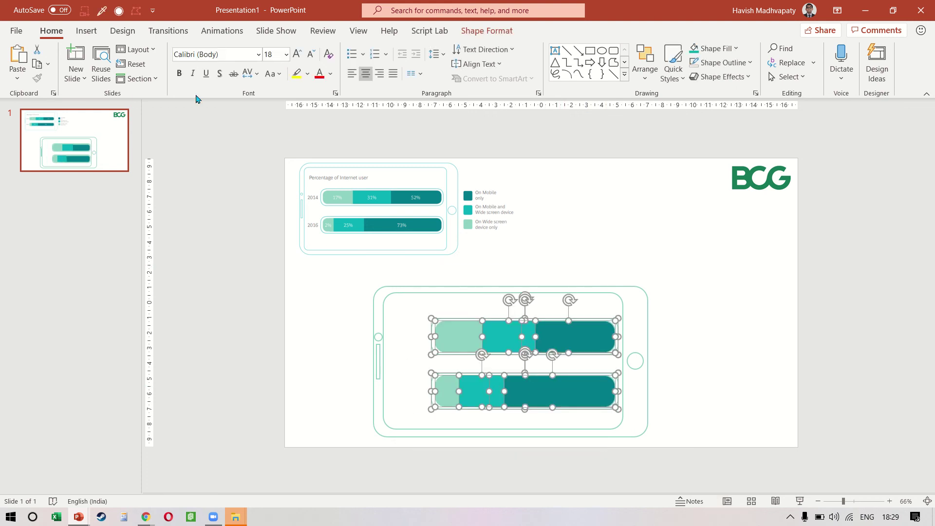
left_click(87, 30)
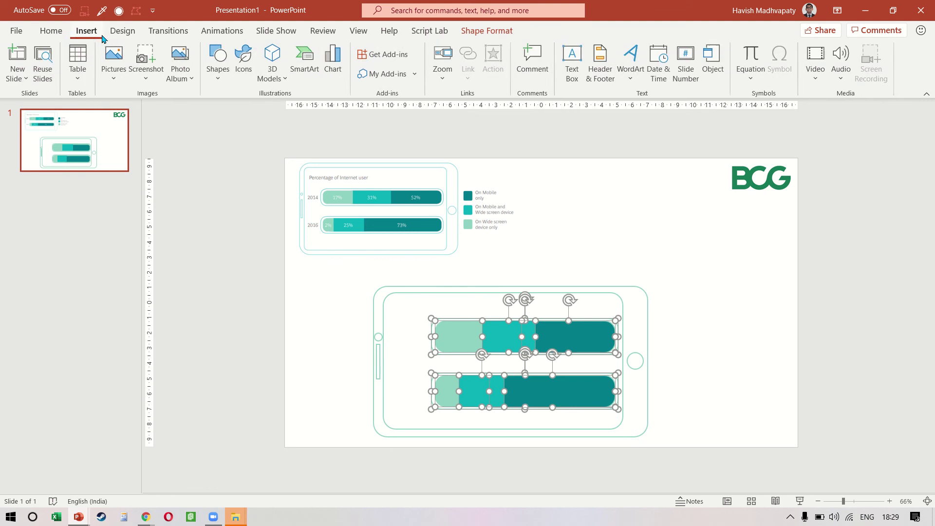
left_click(572, 73)
left_click_drag(560, 216, 602, 232)
type("2014")
key("ctrl+a")
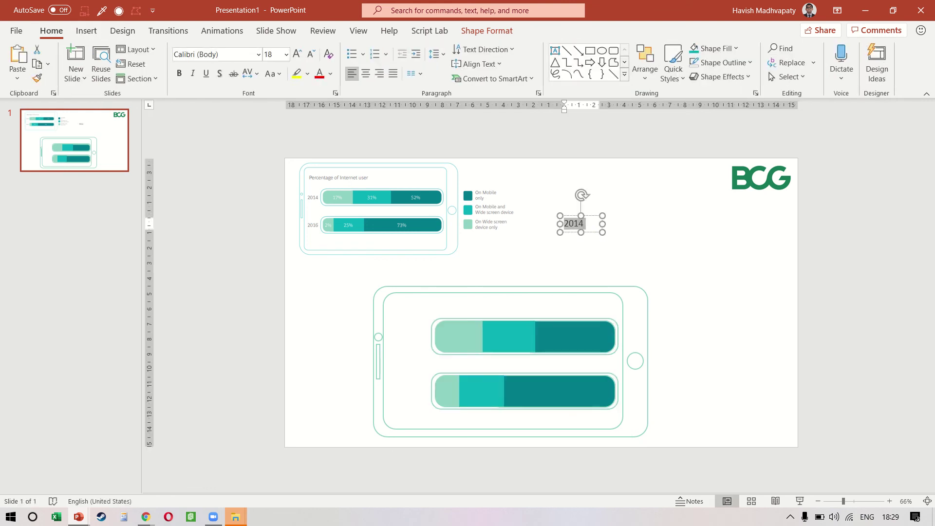
left_click(330, 74)
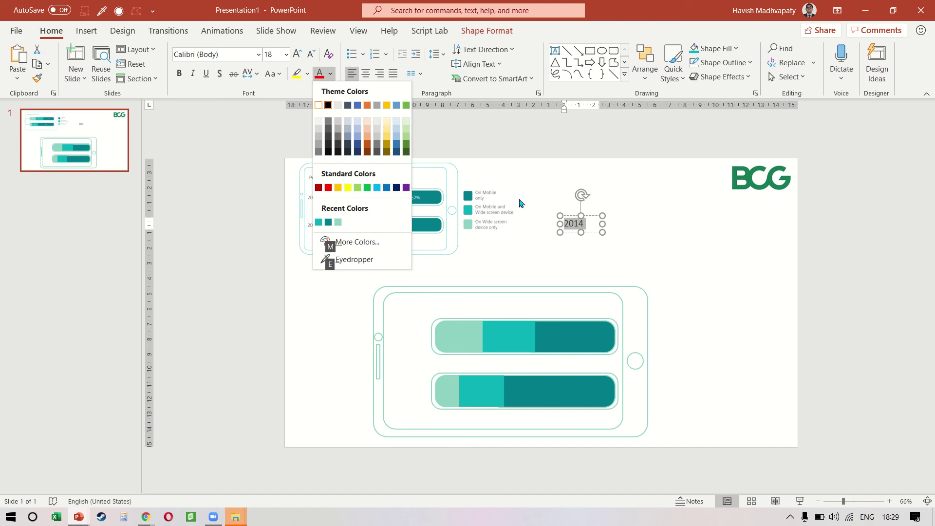
left_click(318, 137)
- Place the 2014 label beside the upper bar and a copy reading 2016 beside the lower bar
left_click_drag(591, 238, 432, 402)
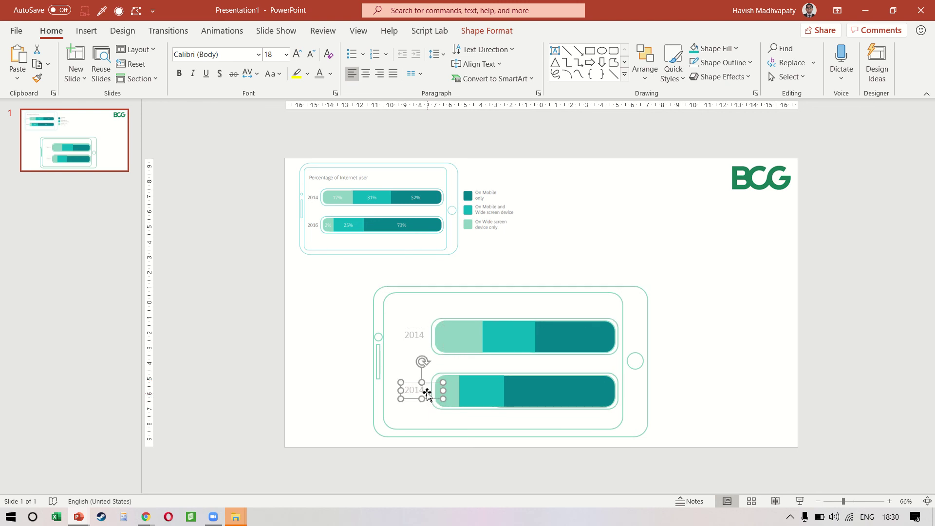
double_click(416, 389)
type("2015")
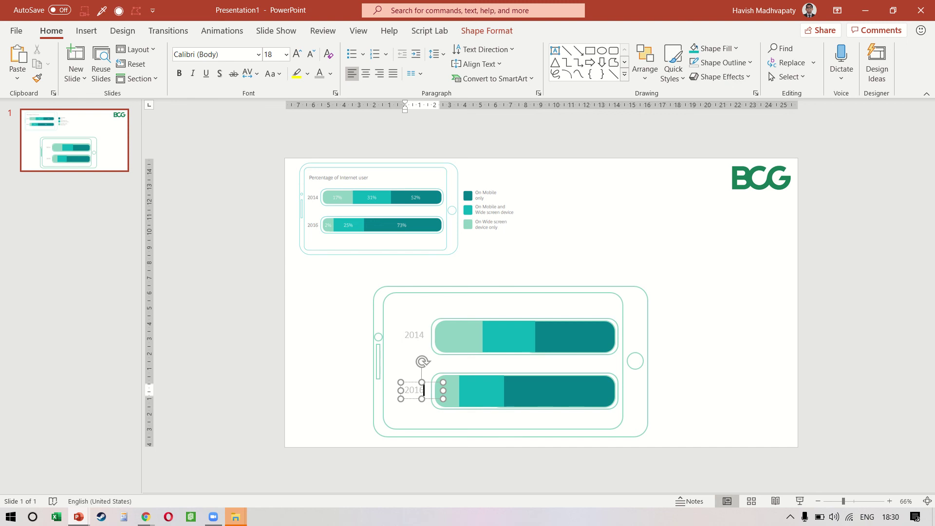
double_click(408, 335)
left_click(432, 351, "shift")
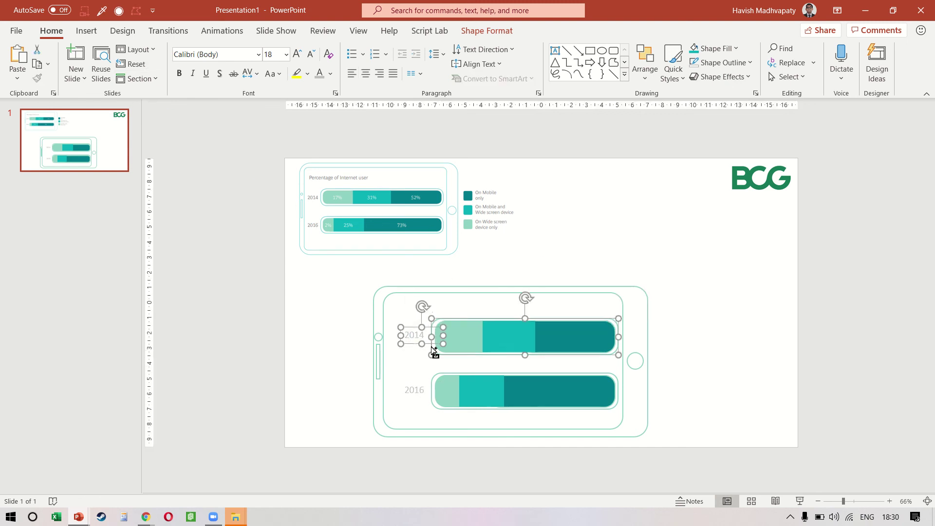
left_click(728, 360)
- Put a centred white 17% label on the 2014 bar's first segment
double_click(419, 332)
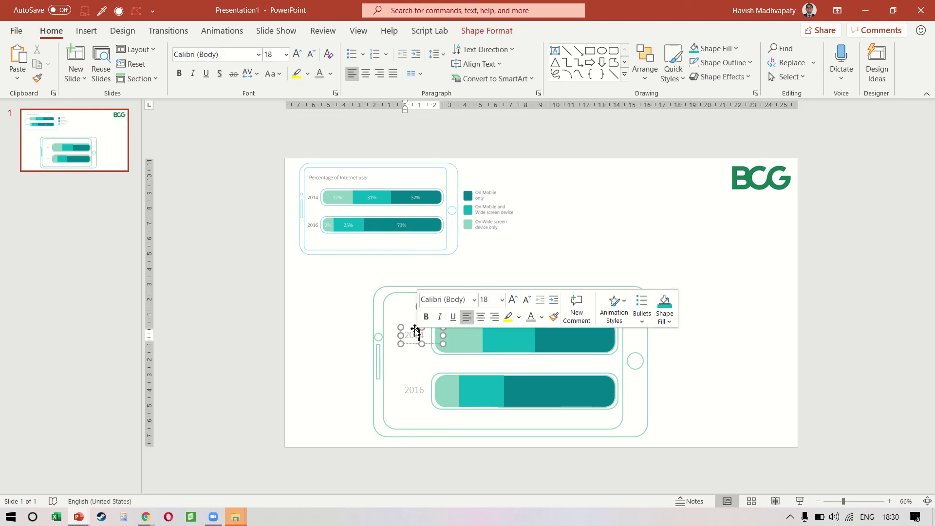
left_click_drag(416, 334, 454, 337)
key("ctrl+e")
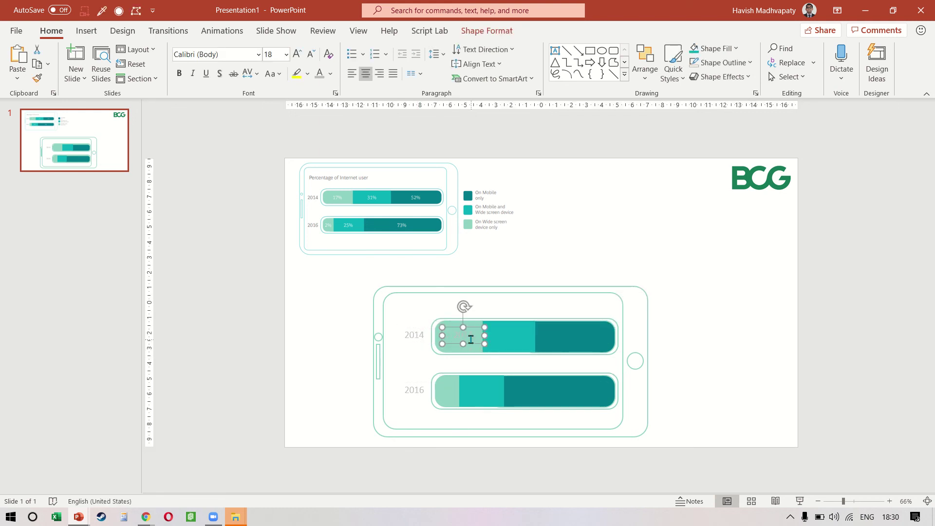
left_click(469, 337)
scroll(469, 337, "up", 6, "ctrl")
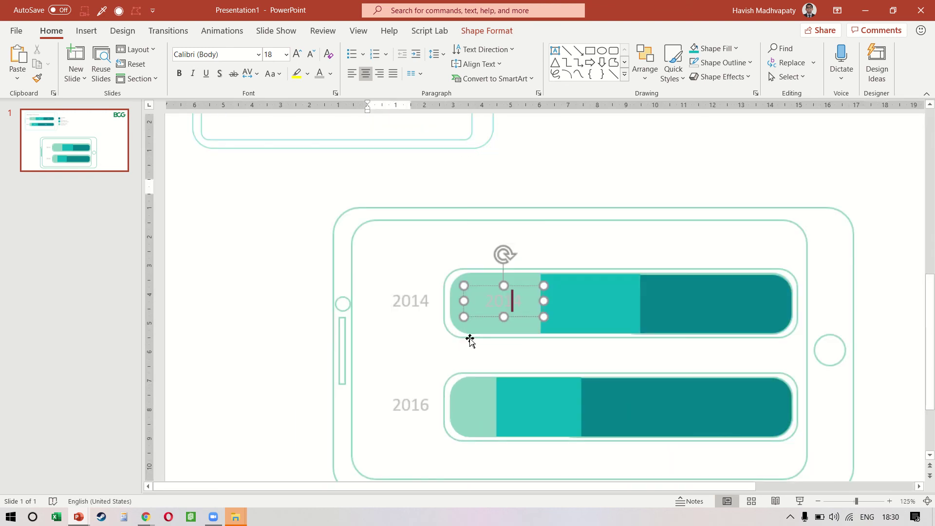
scroll(514, 297, "down", 4, "ctrl")
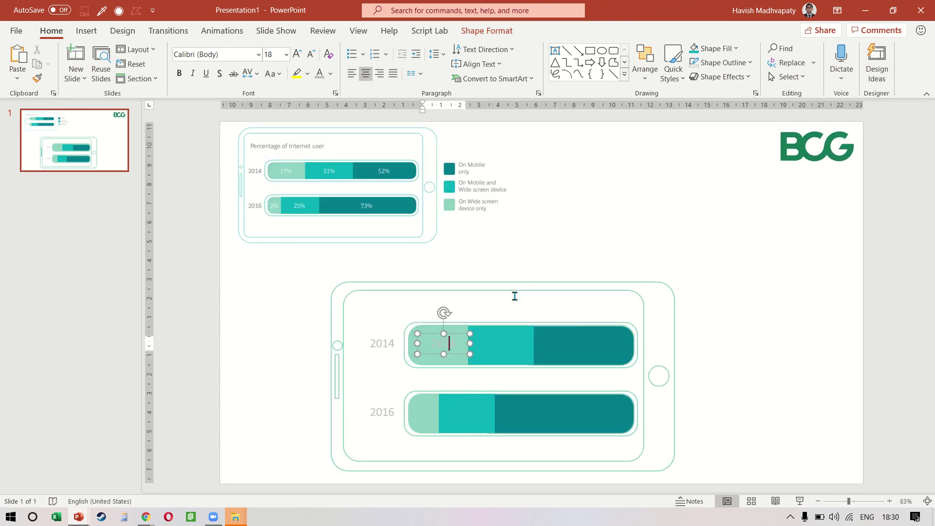
key("ctrl+a")
key("BackSpace")
key("ctrl+a")
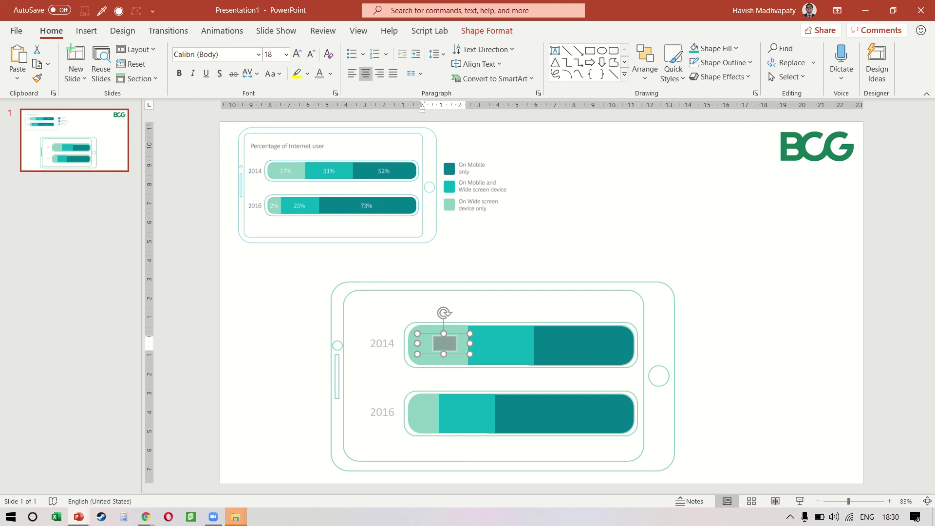
left_click(331, 76)
left_click(319, 105)
- Add 31% and 52% copies on the middle and dark segments, then copy all three onto the 2016 bar
left_click_drag(454, 336, 515, 345)
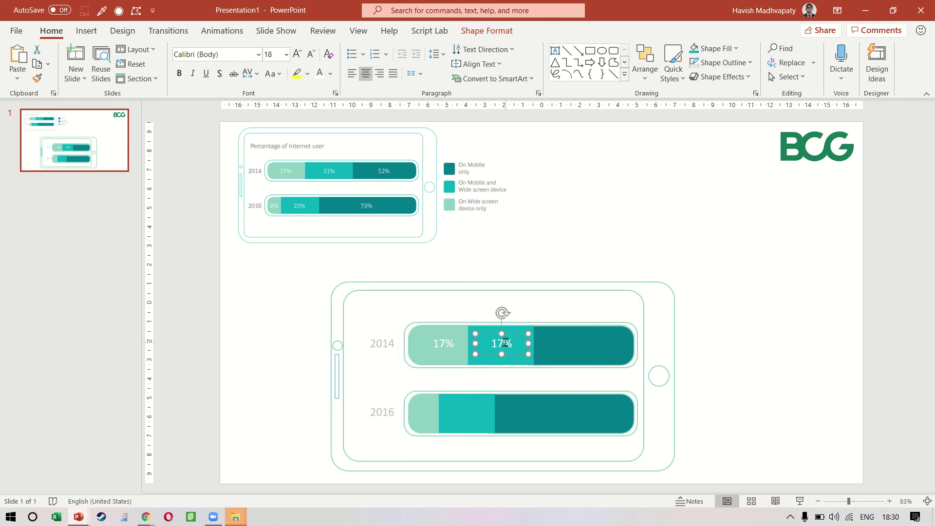
left_click(505, 342)
key("Left")
key("BackSpace")
key("BackSpace")
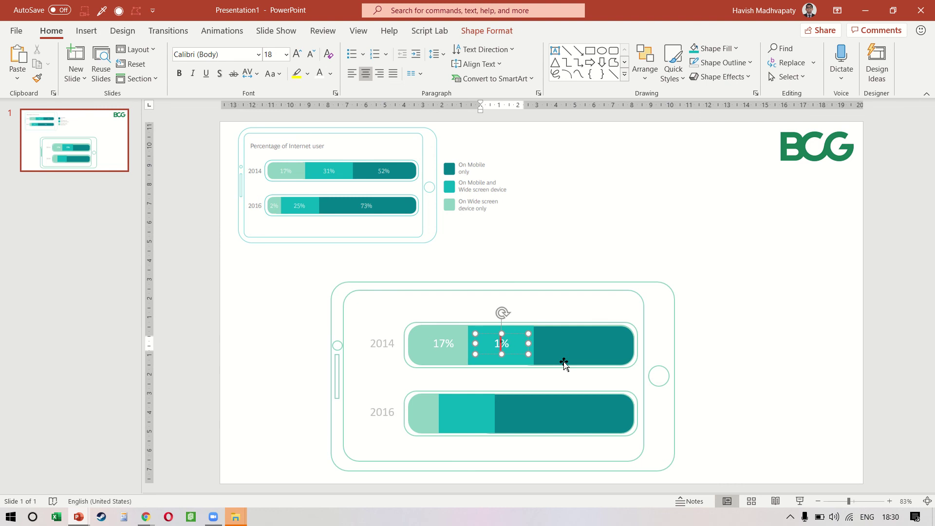
type("31")
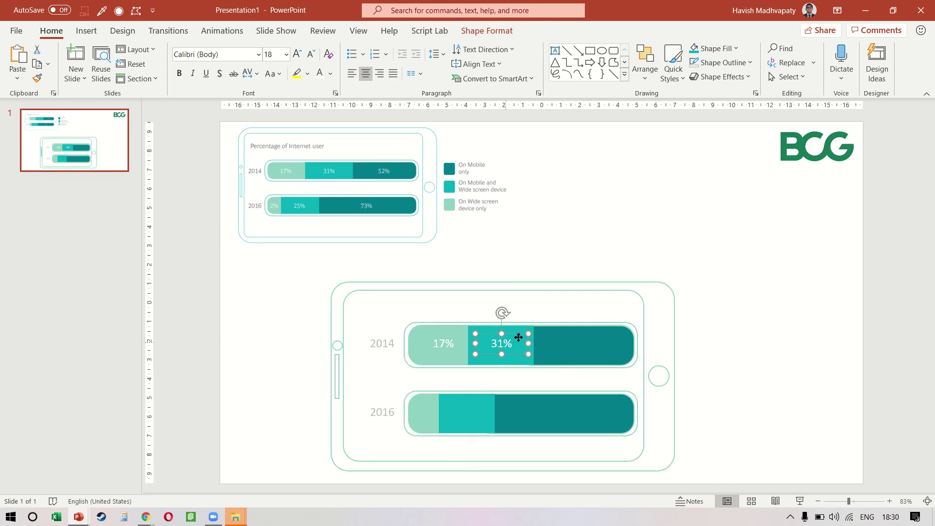
left_click_drag(519, 340, 601, 345)
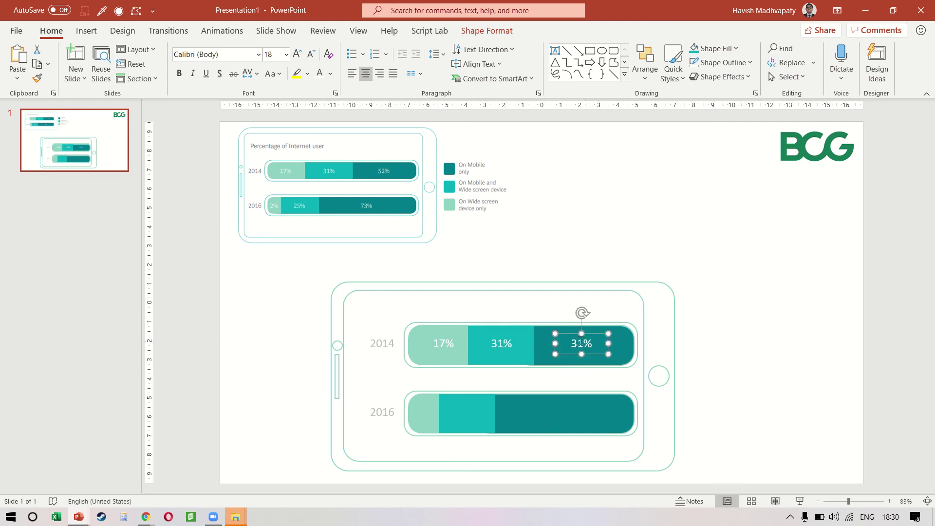
left_click(582, 343)
key("BackSpace")
key("BackSpace")
type("52")
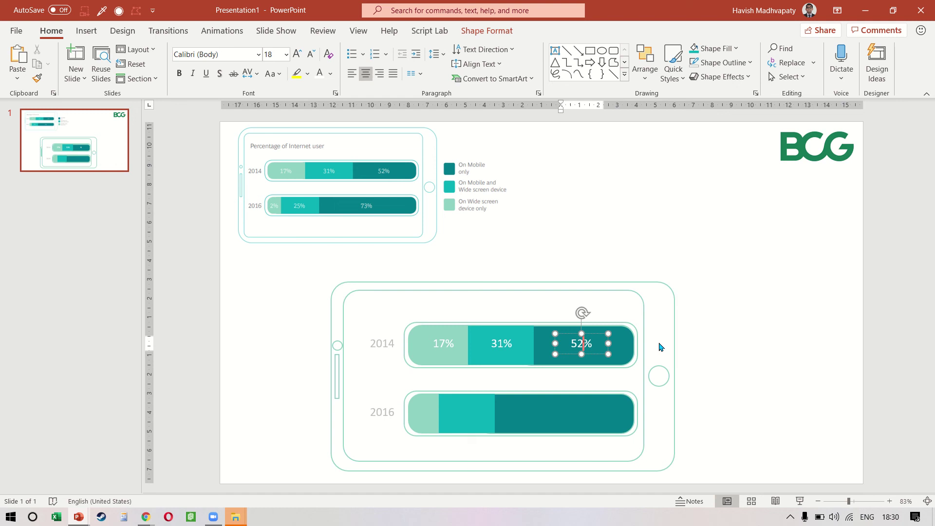
left_click(733, 340)
left_click_drag(712, 325, 412, 363)
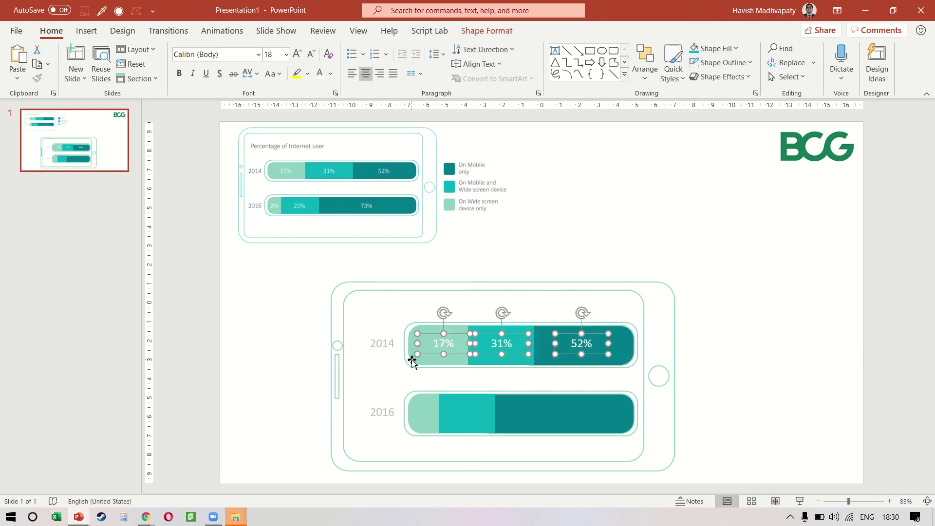
left_click_drag(566, 341, 572, 411)
- Change the 2016 bar's copied labels to 73%, 25% and 2%
left_click(766, 412)
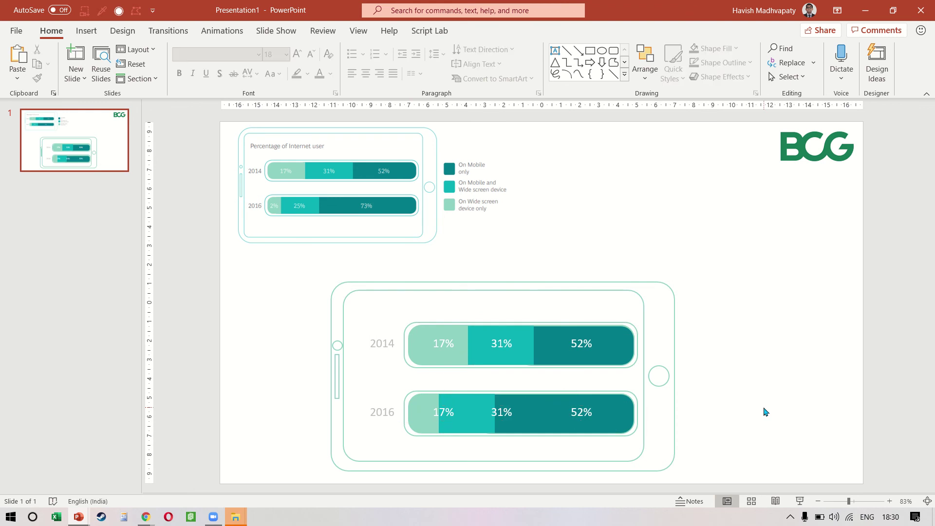
left_click(589, 416)
key("BackSpace")
key("BackSpace")
type("7")
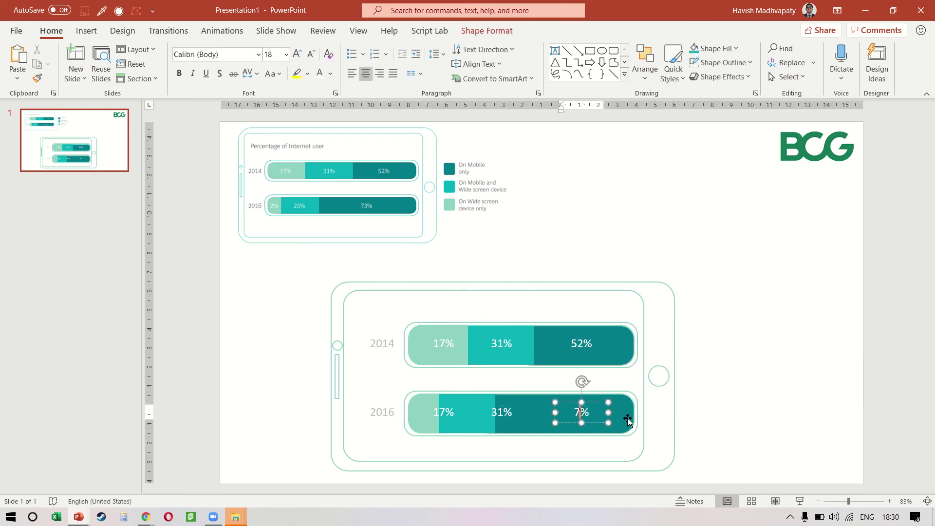
type("3")
double_click(499, 412)
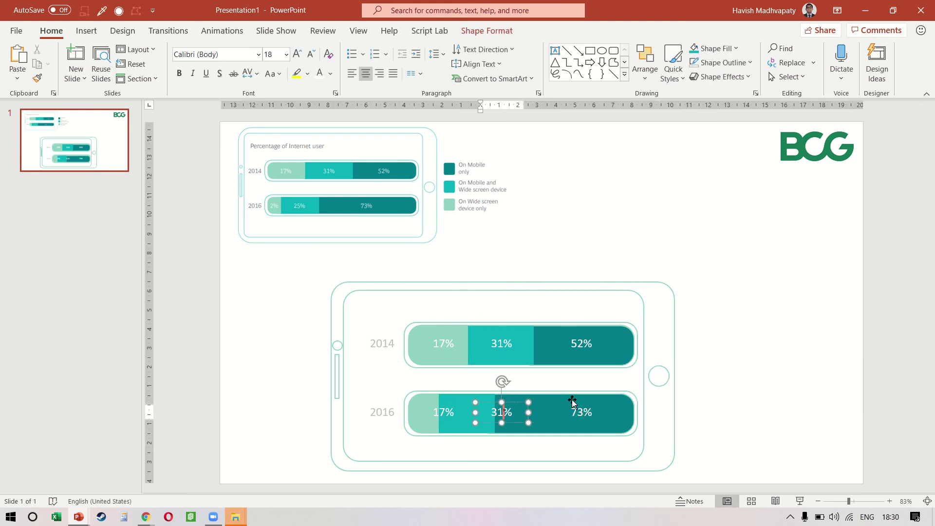
type("25")
left_click(449, 412)
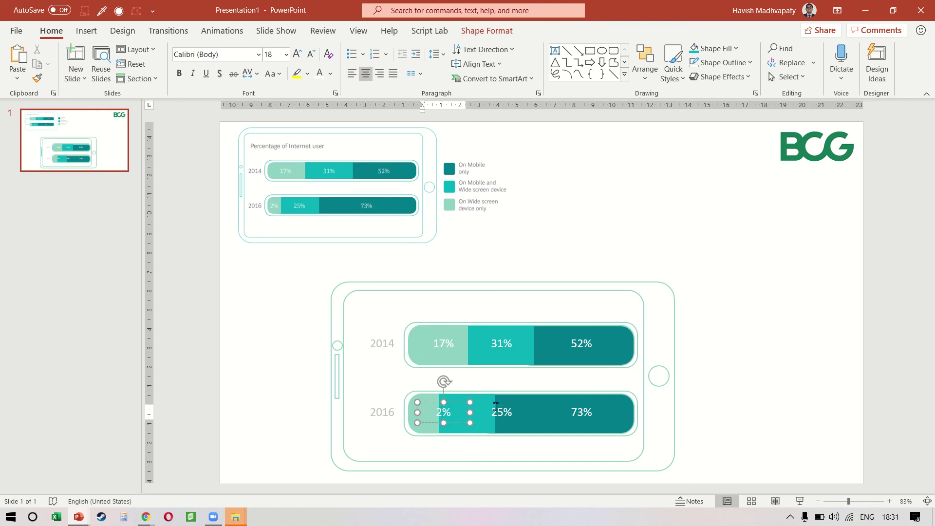
- Narrow the 2% box and nudge the 2%, 25% and 73% labels to centre them on their bands
left_click_drag(470, 413, 442, 420)
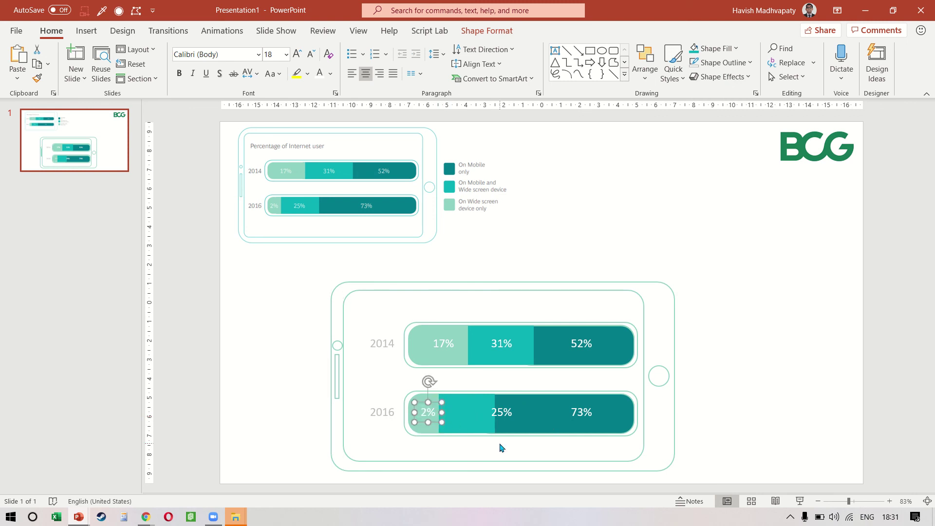
key("Left")
key("Left")
key("Left")
key("Left")
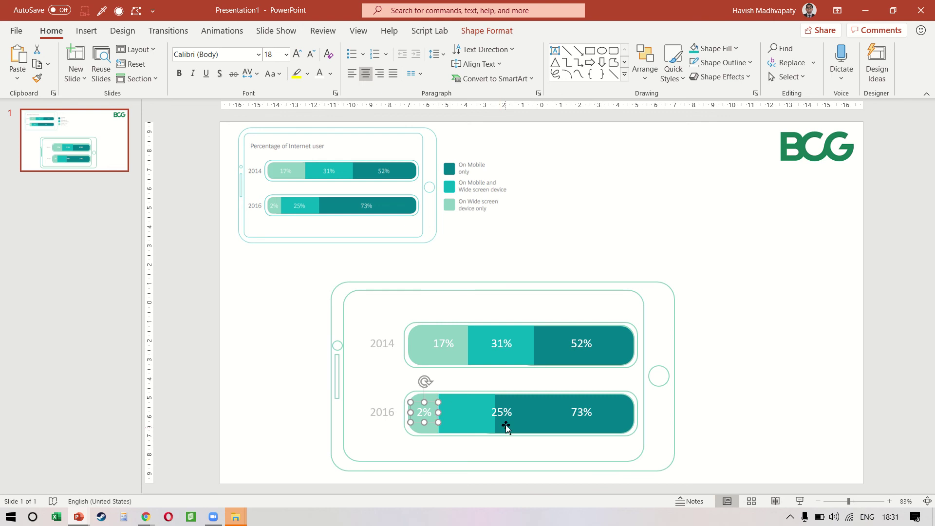
left_click(506, 427)
key("Left")
key("Left")
key("Left")
key("Left")
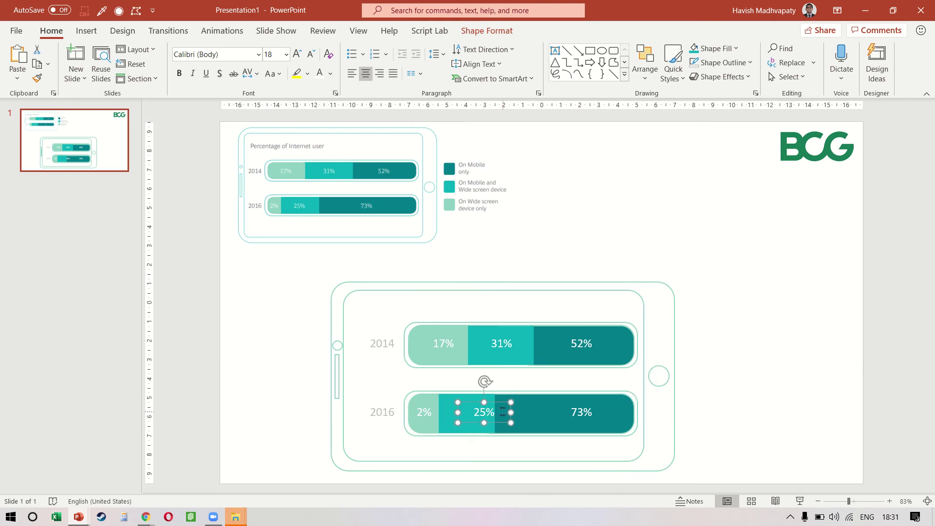
key("Left")
key("Left")
key("Left")
key("Left")
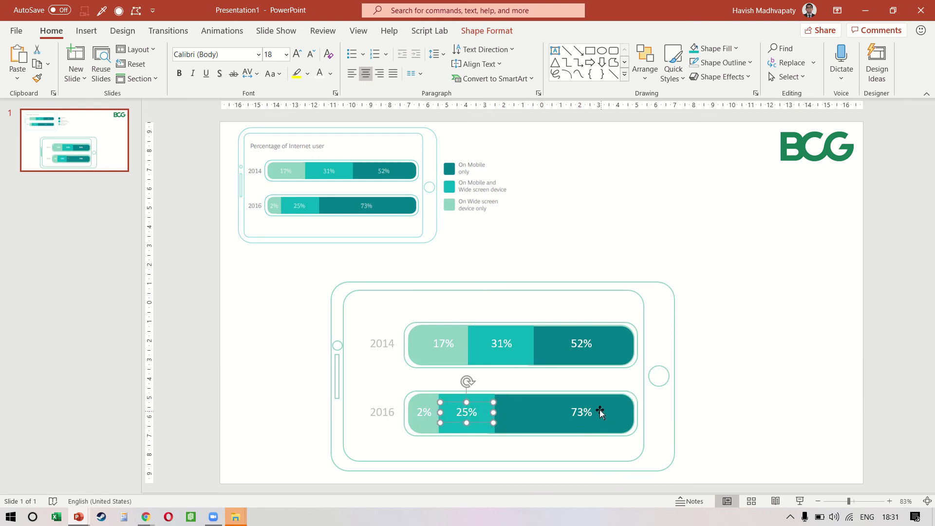
left_click(601, 412)
key("Left")
key("Left")
key("Left")
key("Left")
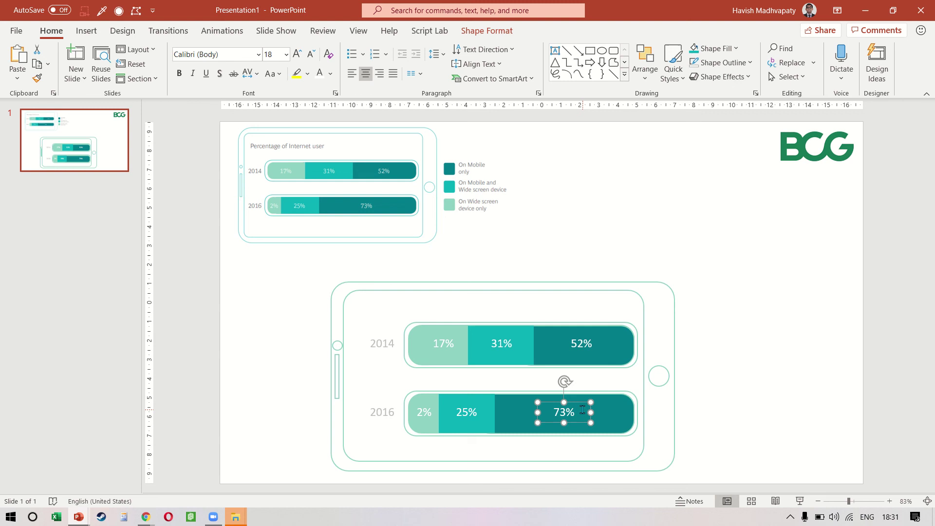
key("ctrl+Left")
key("ctrl+Left")
key("ctrl+Left")
key("ctrl+Left")
key("ctrl+Left")
key("ctrl+Left")
left_click(754, 412)
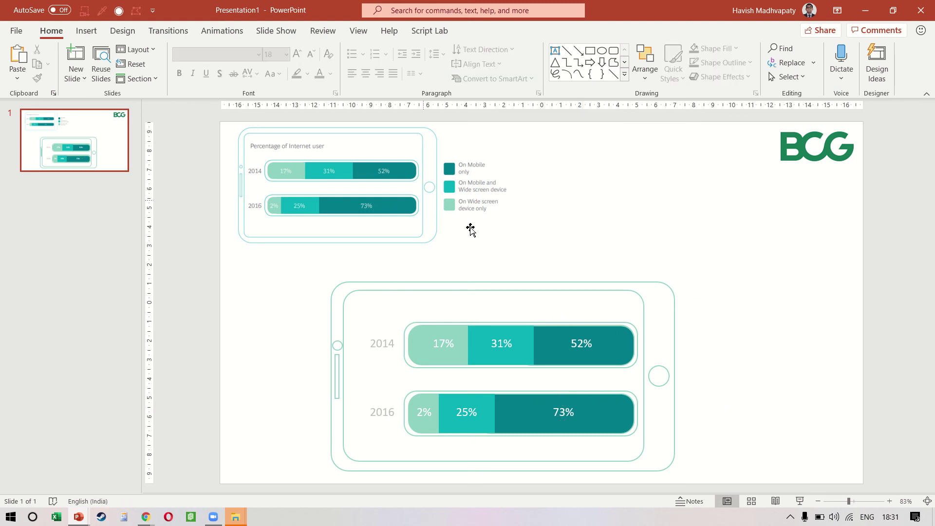
- Draw a small rounded square beside the tablet and eyedrop the legend's dark teal into it
left_click(87, 31)
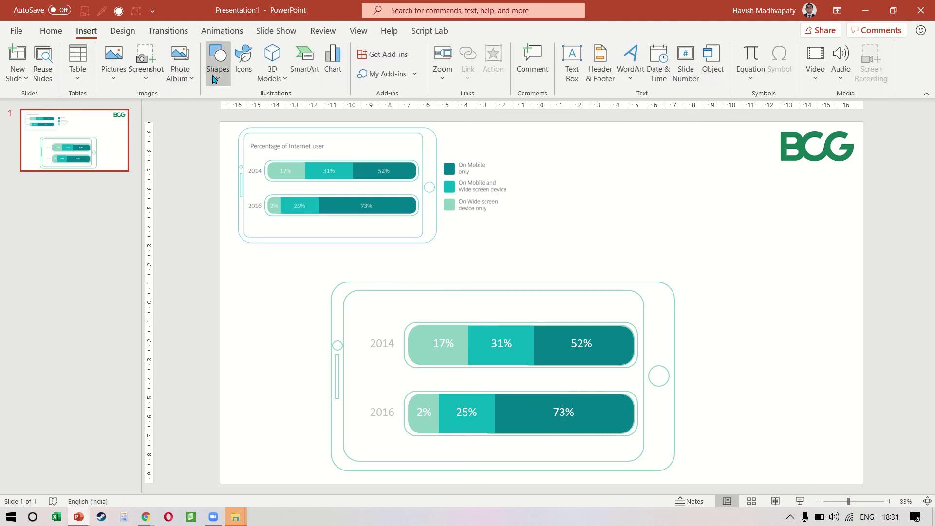
left_click(218, 61)
left_click(270, 111)
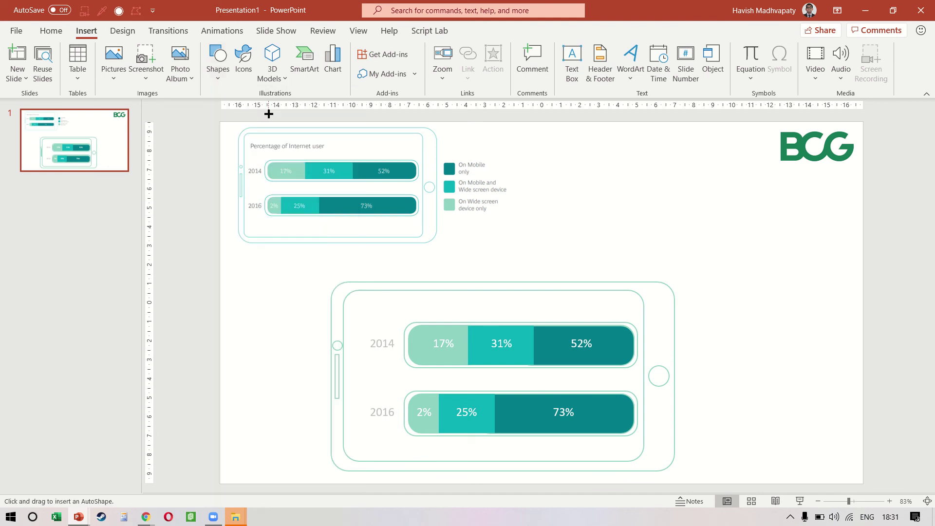
left_click_drag(735, 308, 755, 326)
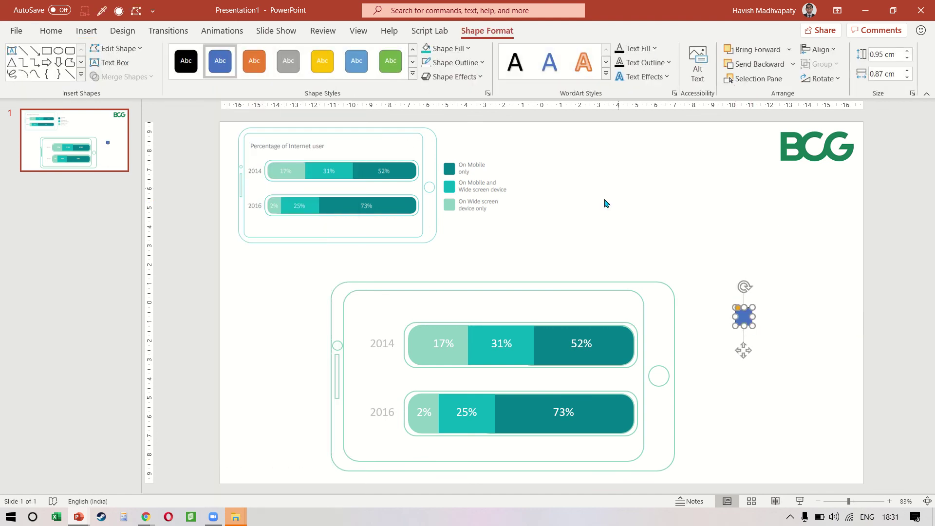
left_click(455, 49)
left_click(460, 251)
left_click(455, 167)
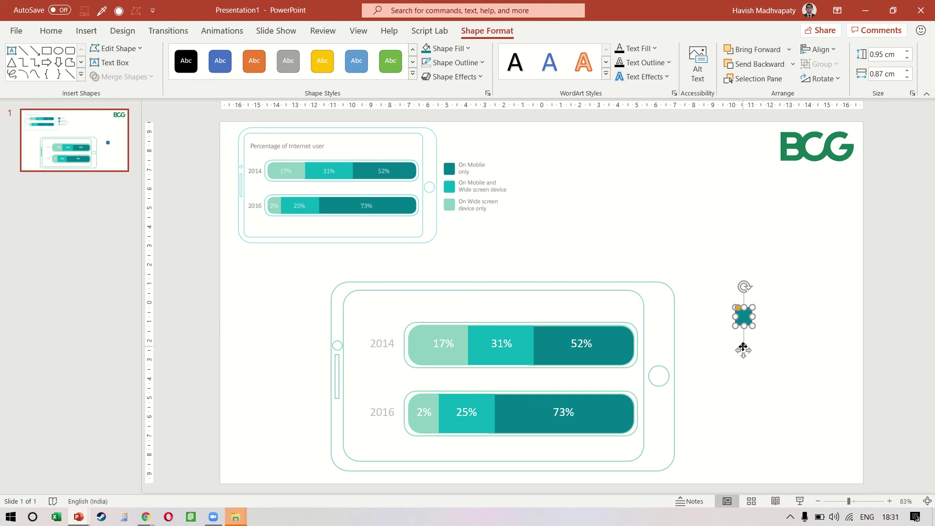
- Add two copies below, colouring the middle one medium teal and the bottom one light mint
left_click_drag(743, 347, 745, 380)
key("ctrl+d")
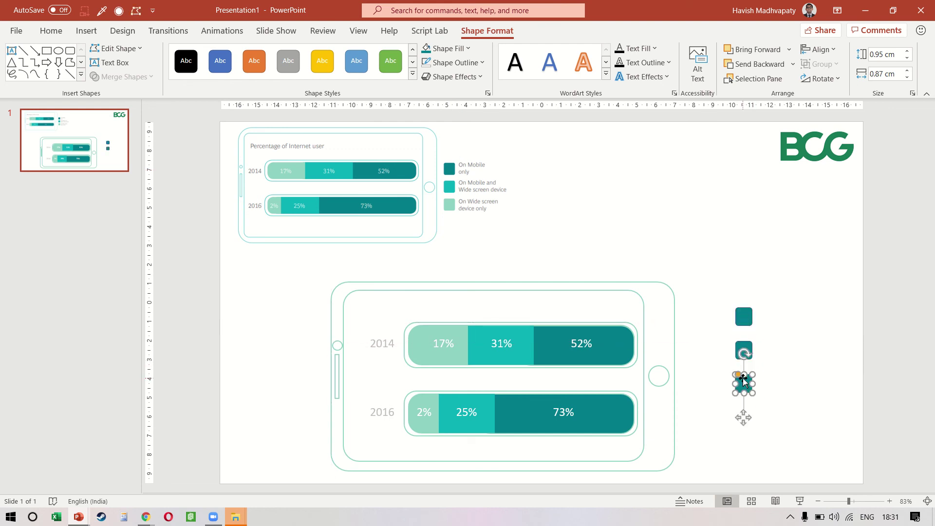
left_click(458, 48)
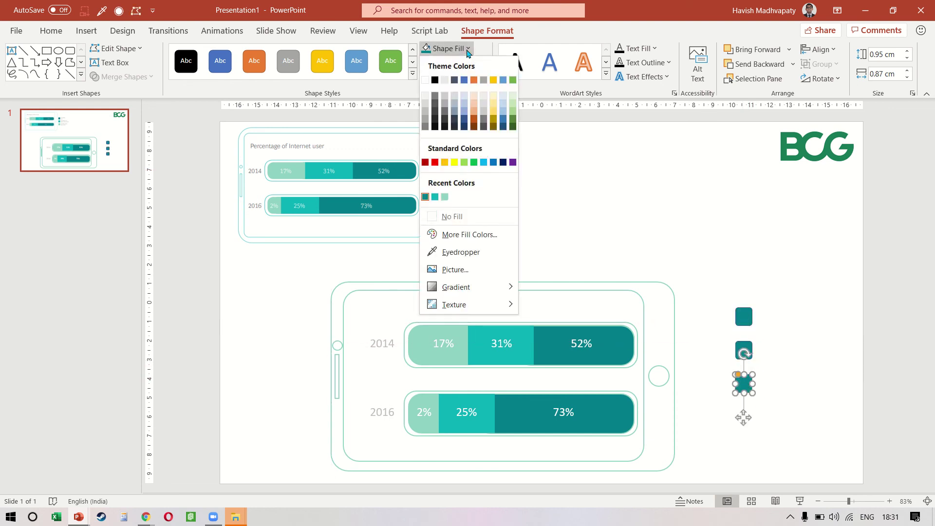
left_click(461, 251)
left_click(451, 203)
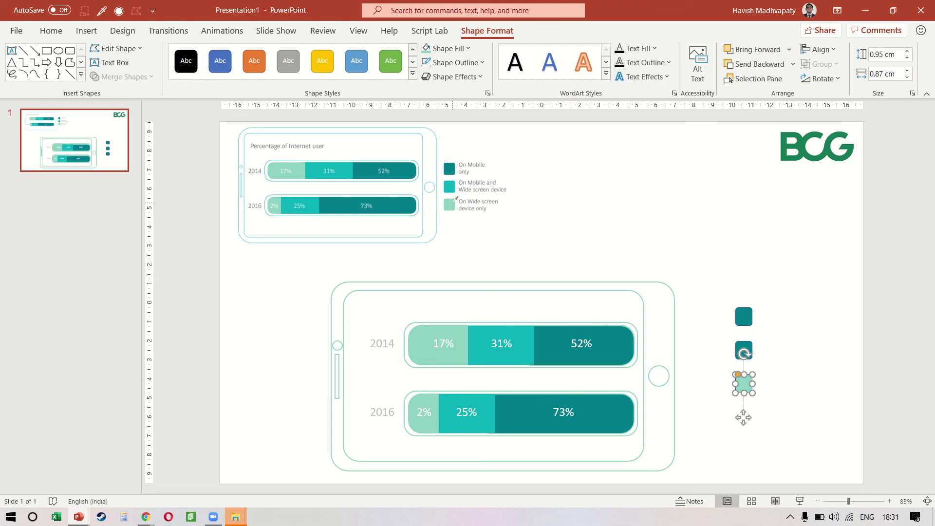
left_click(743, 348)
left_click(458, 48)
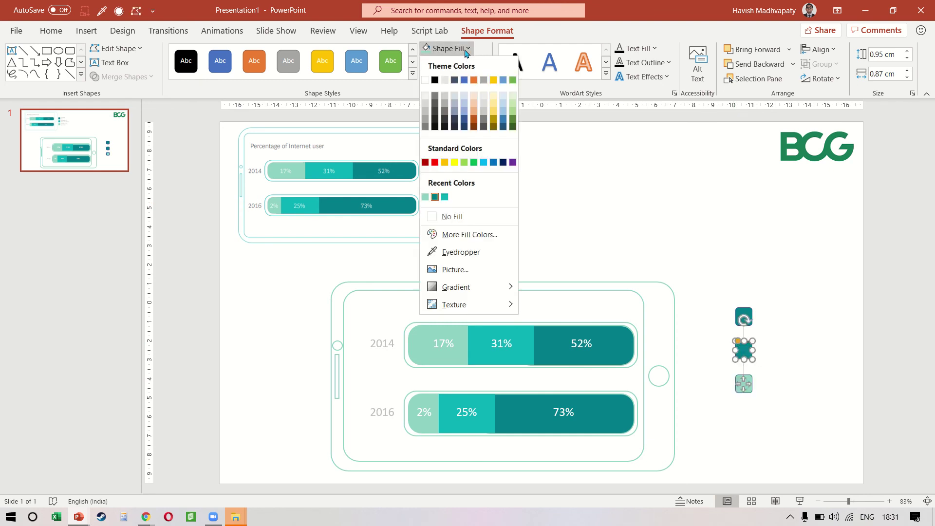
key("Escape")
left_click(449, 185)
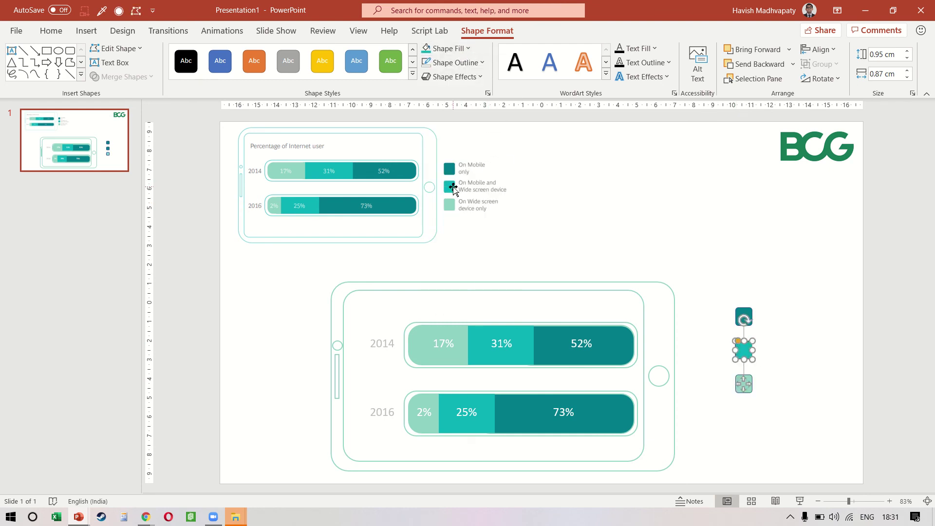
left_click_drag(799, 289, 695, 444)
- Copy the 2014 label beside the top square as 'On Mobile Only' at a slightly smaller size
left_click(743, 393)
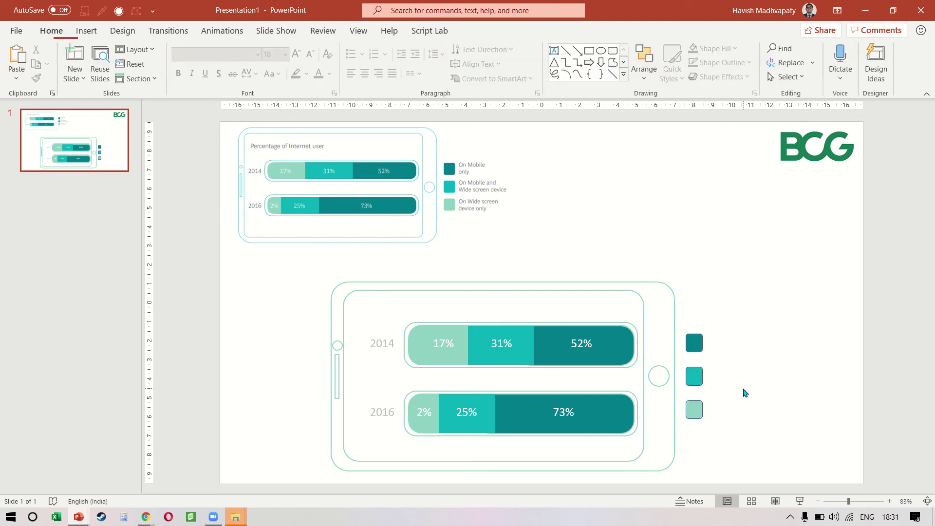
left_click(382, 338)
left_click_drag(380, 338, 729, 336)
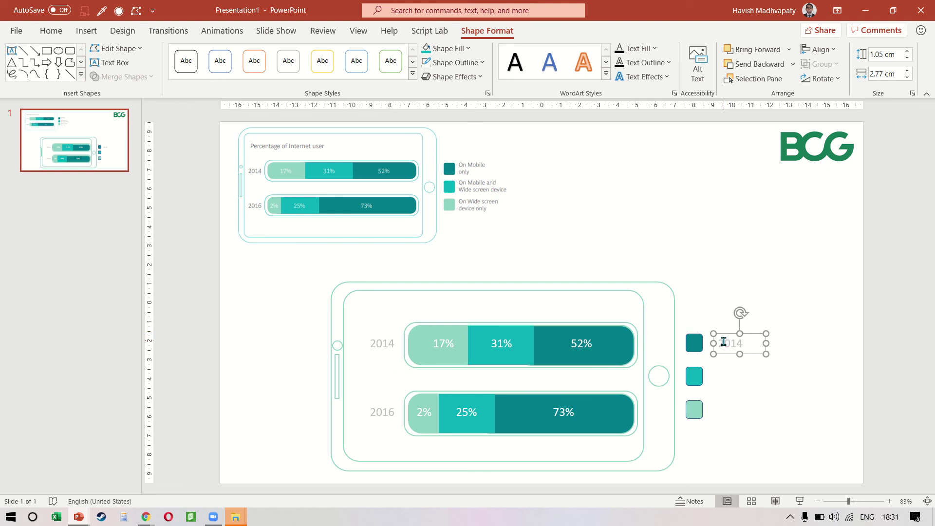
double_click(731, 342)
type("On ")
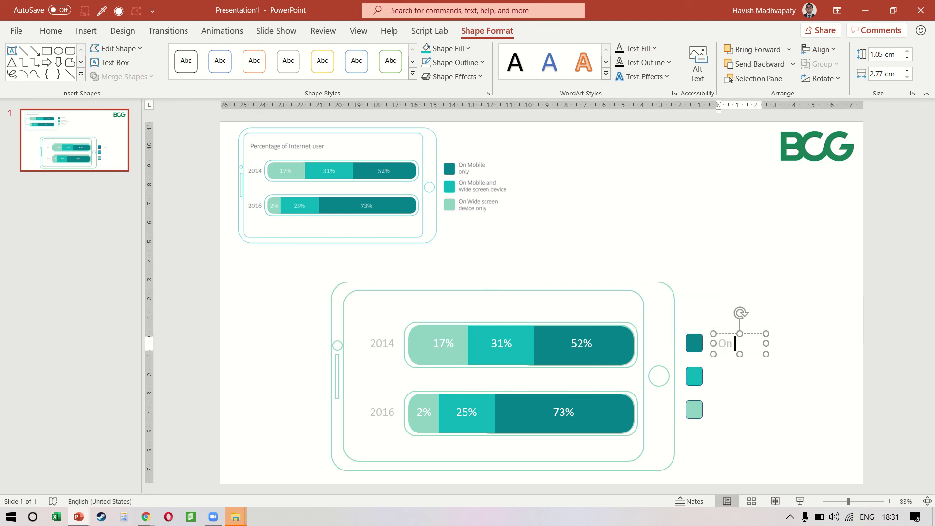
type("Mobile Only")
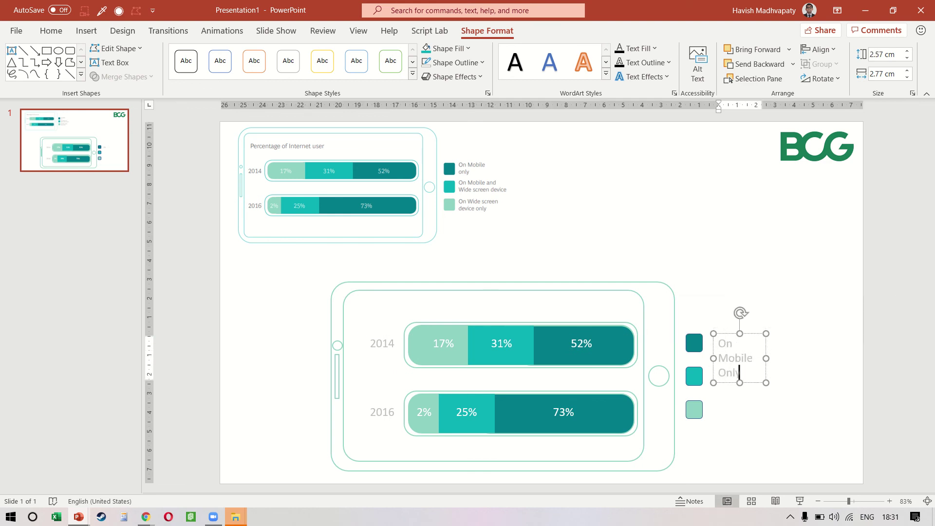
key("ctrl+a")
key("ctrl+shift+comma")
key("ctrl+shift+comma")
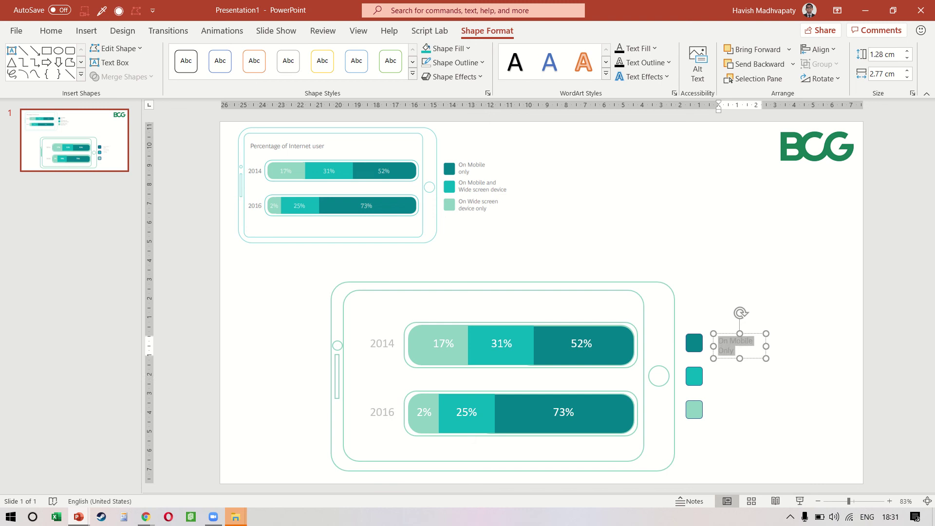
key("ctrl+shift+period")
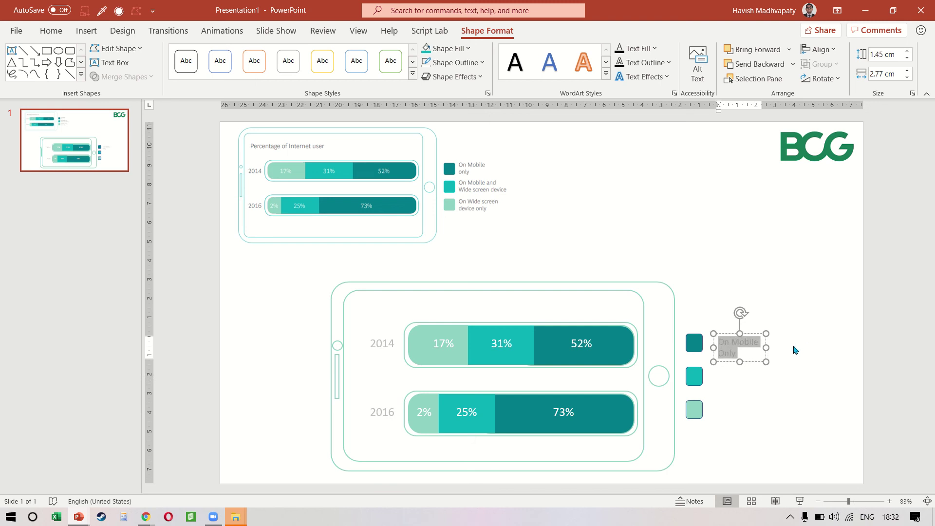
- Copy the caption to the lower squares and make the middle one 'On Mobile and Wide screen device'
left_click_drag(750, 363, 753, 393, "ctrl")
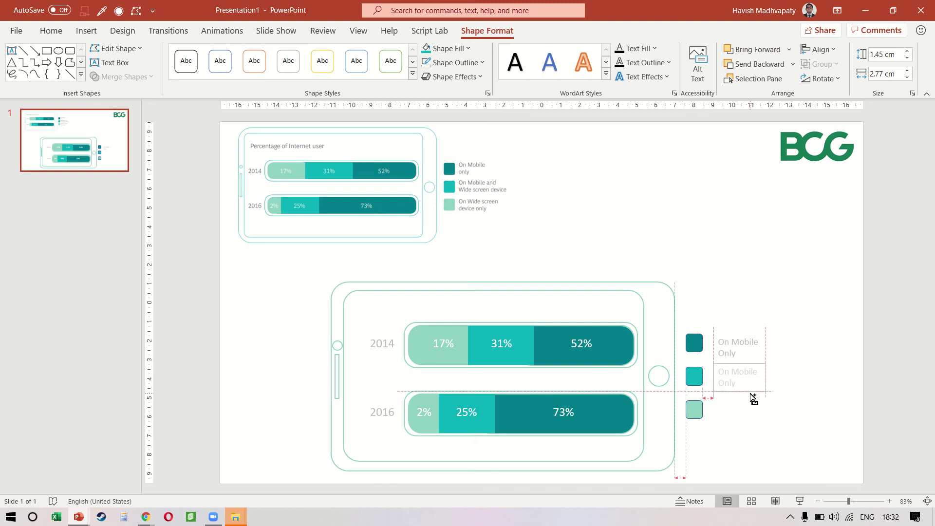
key("ctrl+d")
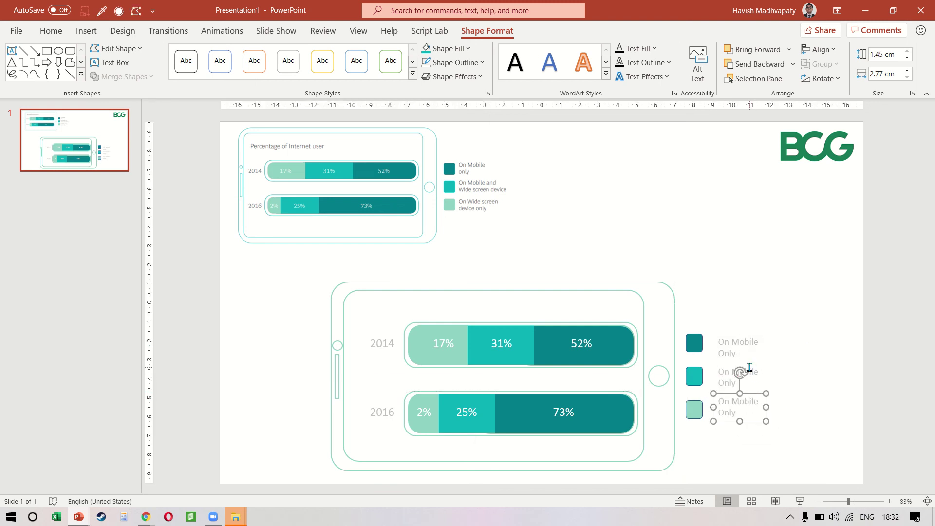
double_click(749, 375)
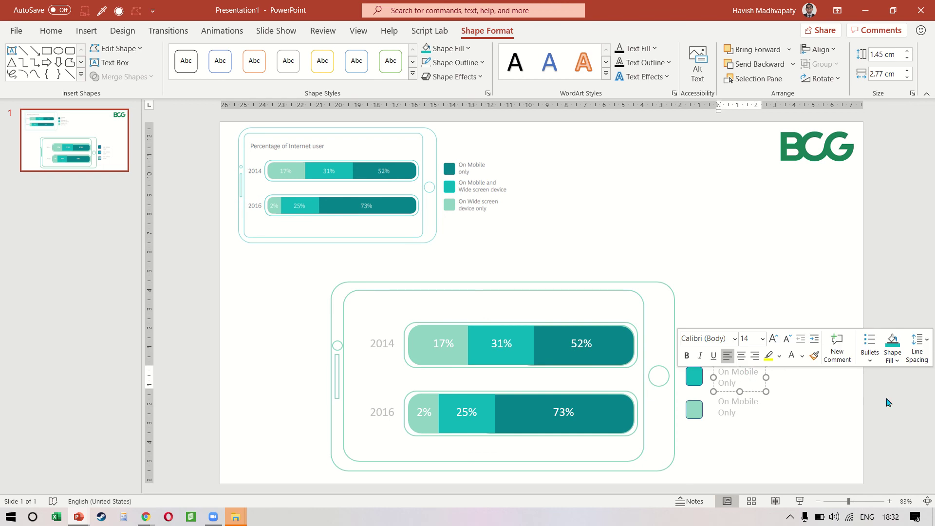
left_click_drag(762, 377, 807, 377)
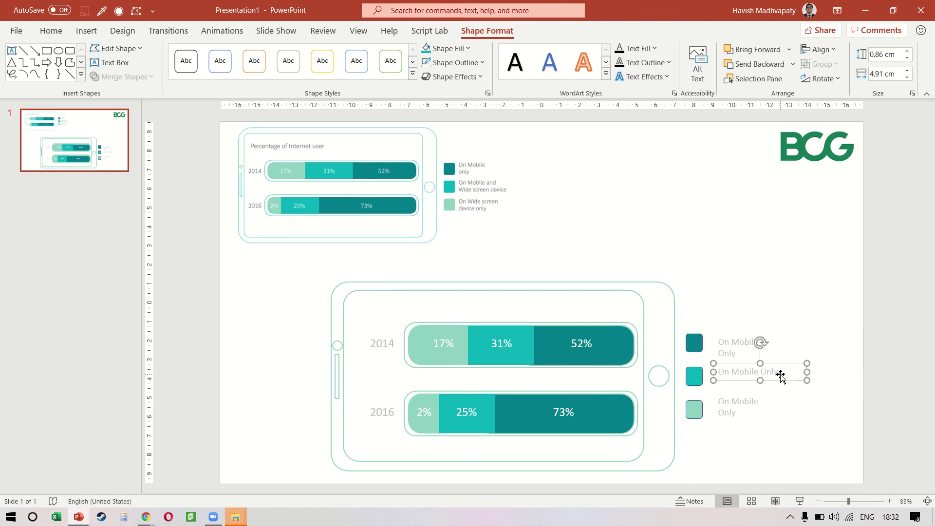
left_click(778, 373)
key("ctrl+shift+Left")
type("and")
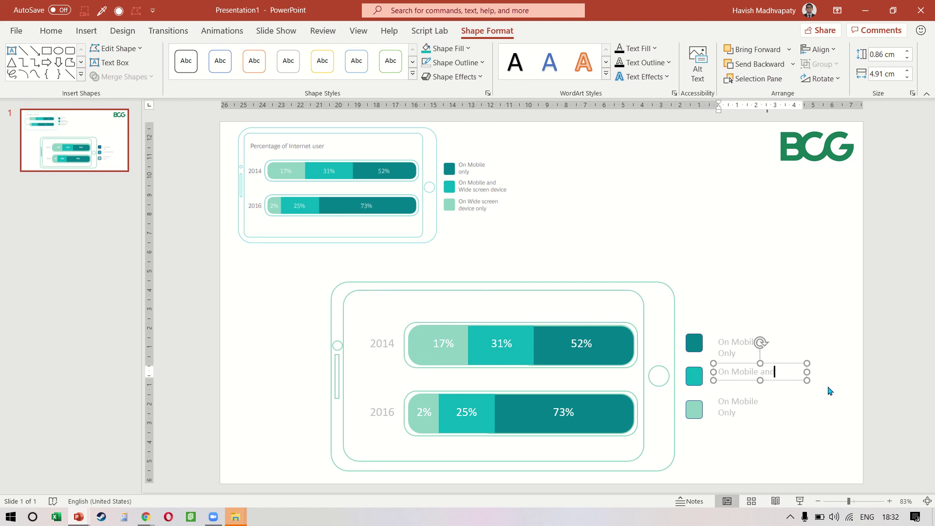
key("Return")
type("Wide ")
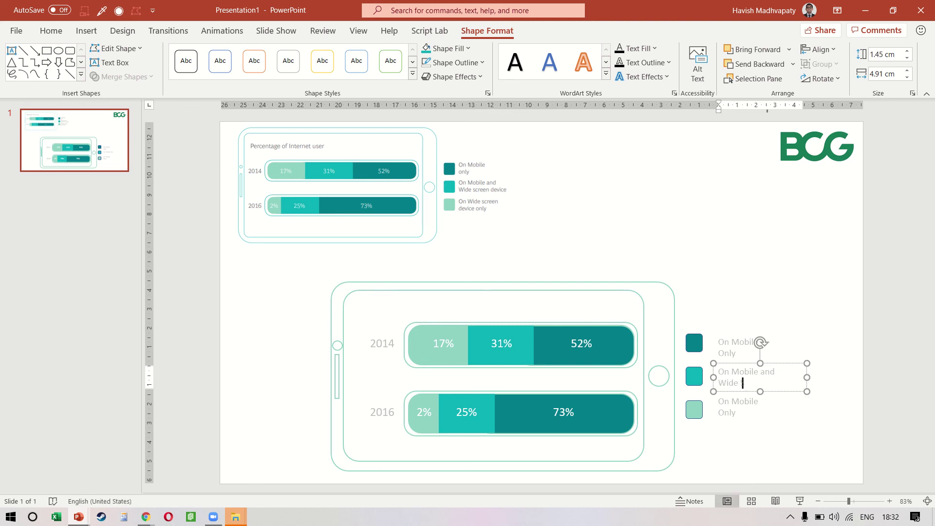
type("screen device")
- Change the bottom caption to 'On Wide screen device only', wrapped over two lines
left_click(737, 403)
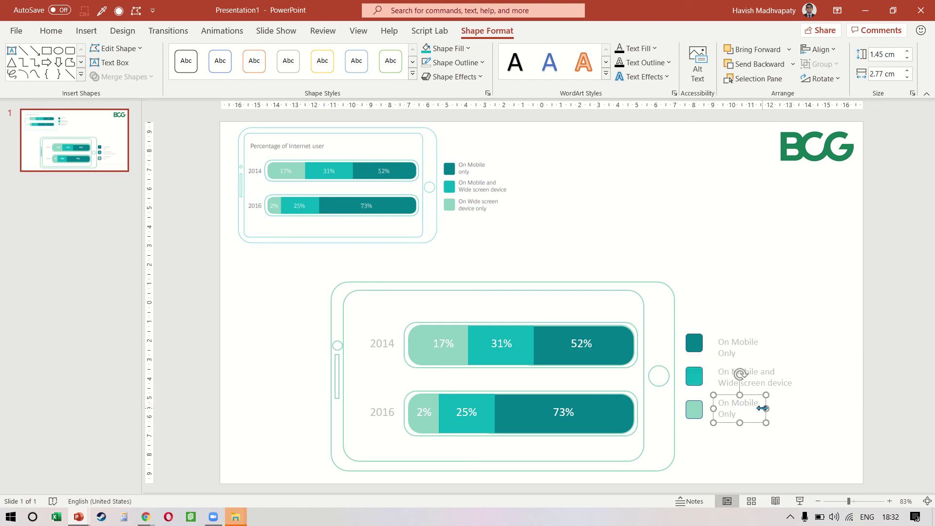
left_click(738, 403)
left_click_drag(737, 403, 772, 411)
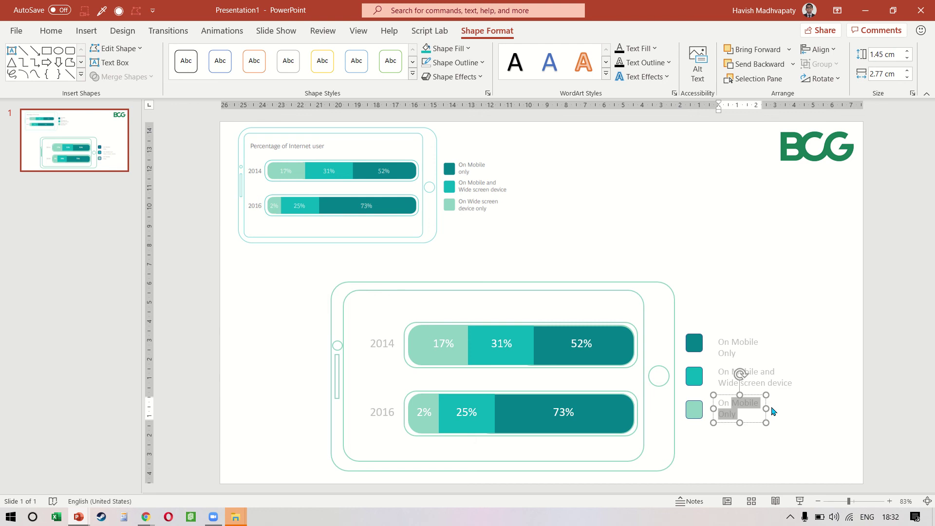
type("Wide sc")
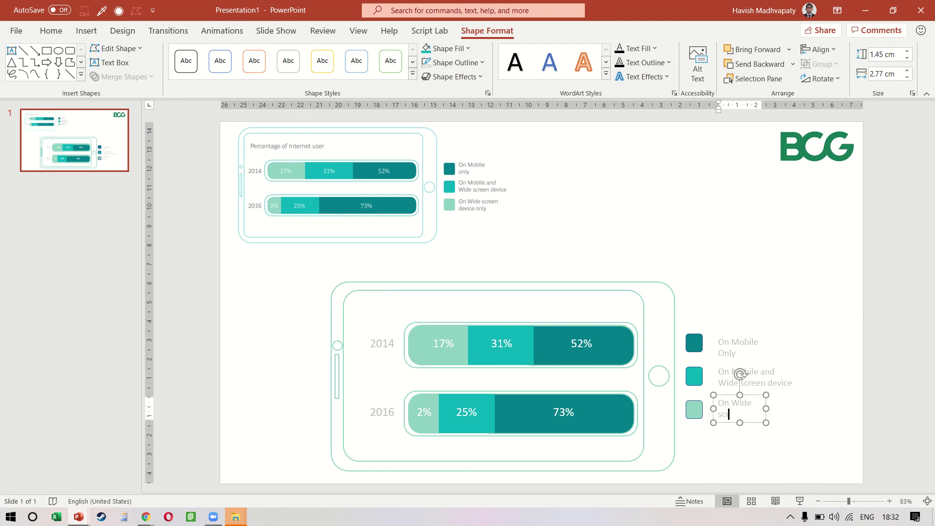
type("reen device only")
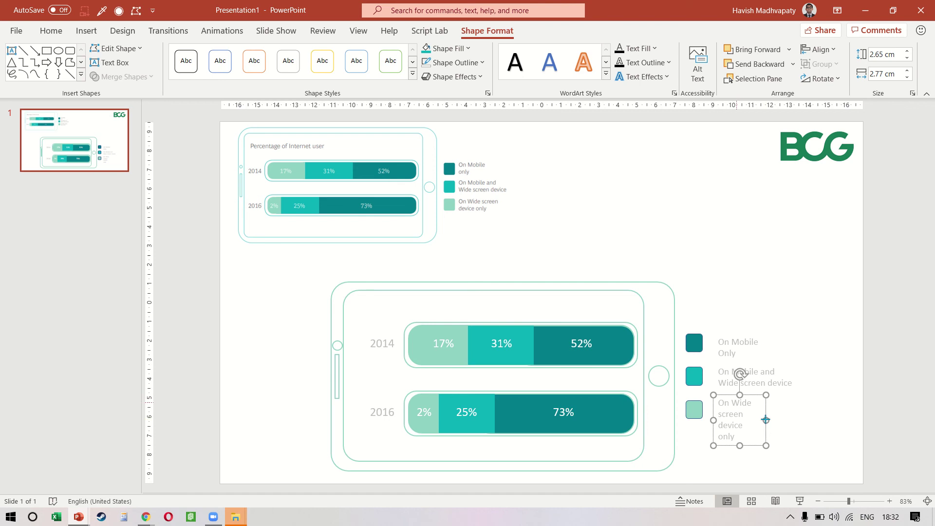
left_click_drag(766, 420, 804, 415)
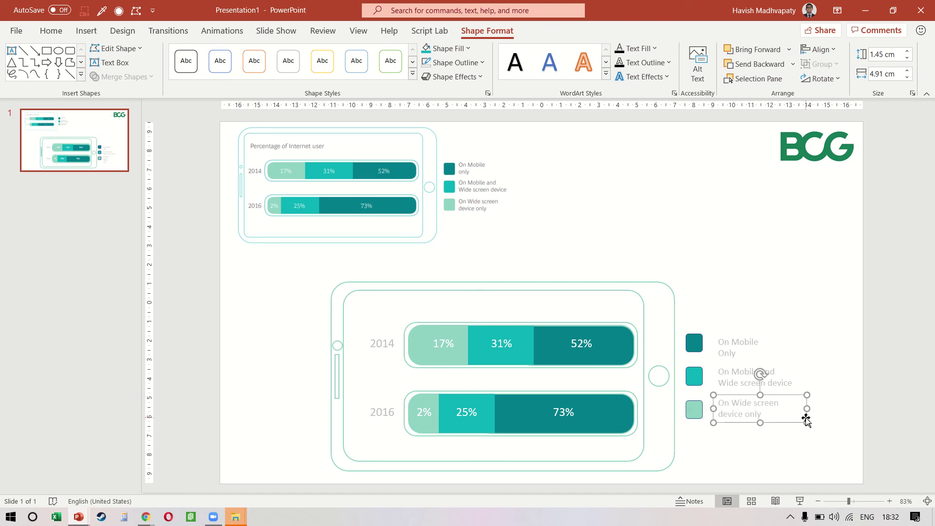
left_click(848, 326)
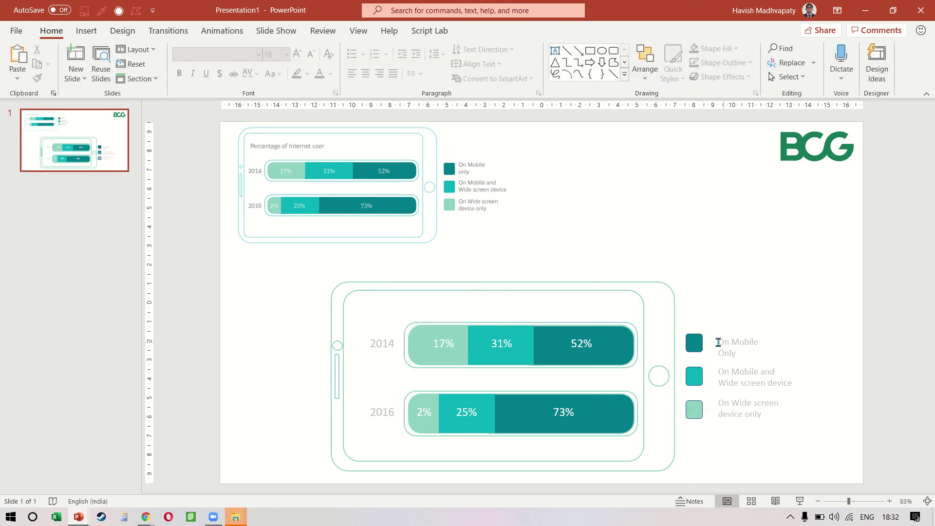
- Copy a legend caption above the 2014 bar and retype it as the one-line heading 'Percentage of Internet user'
left_click(739, 349)
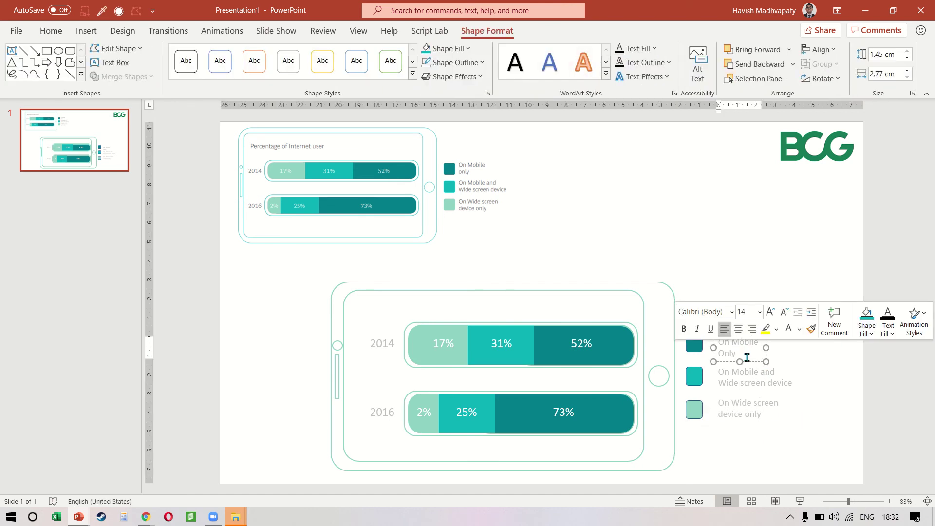
left_click_drag(744, 359, 412, 316)
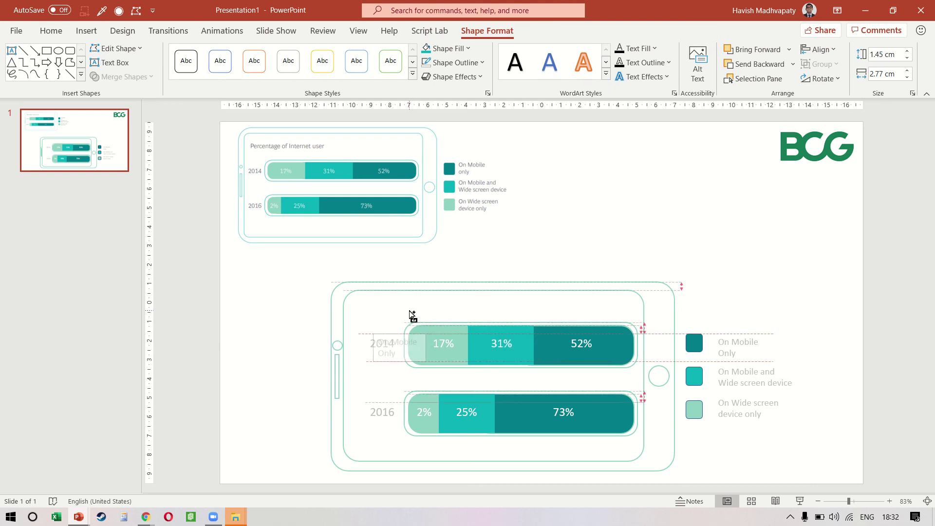
mouse_move(412, 317)
left_mouse_down()
mouse_move(402, 313)
mouse_move(403, 331)
mouse_move(399, 318)
left_mouse_up()
key("ctrl+a")
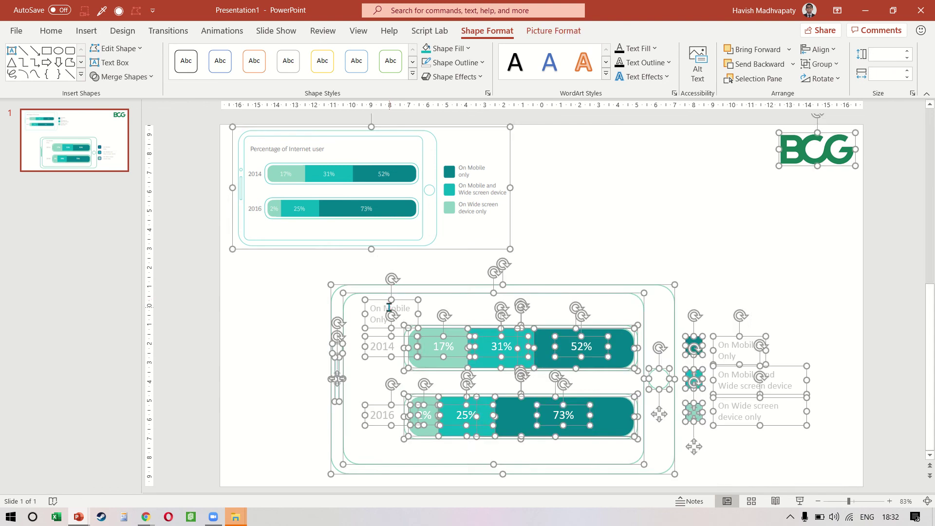
left_click(389, 308)
key("ctrl+a")
type("Per")
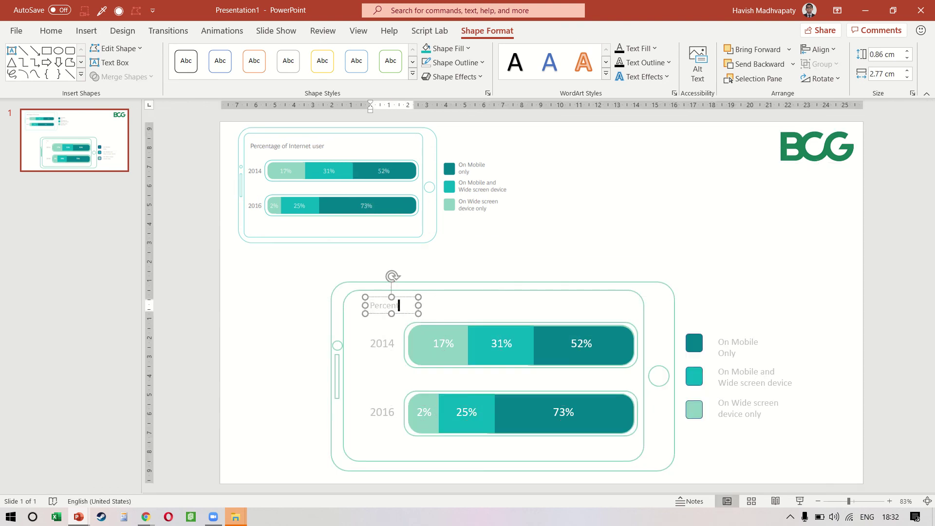
type("centage of Inter")
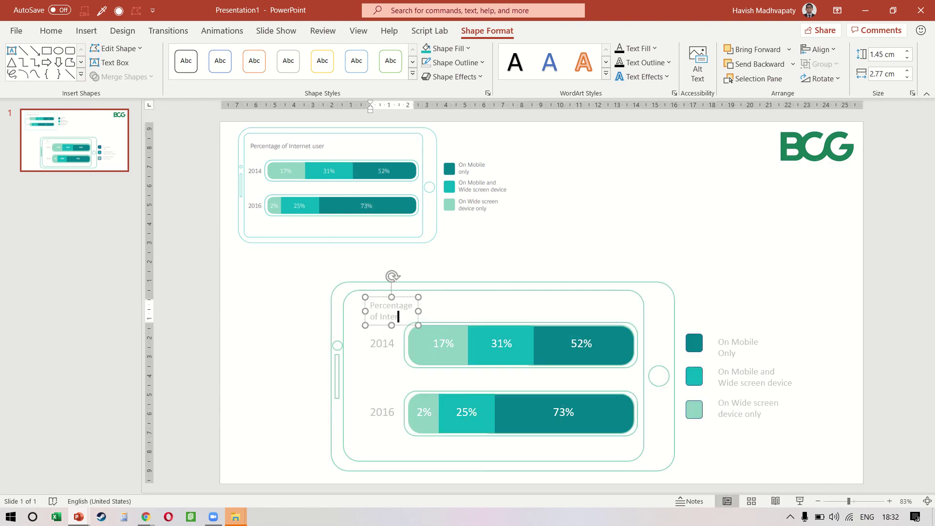
type("net user")
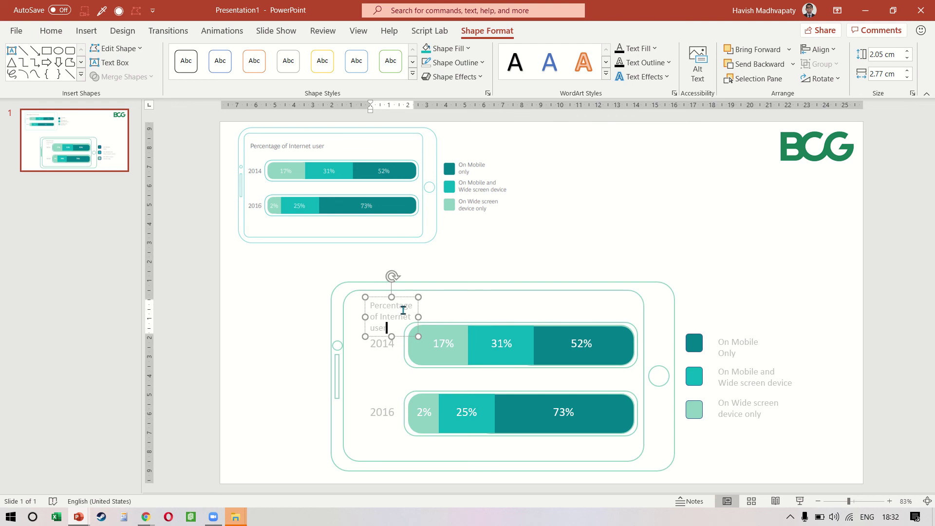
left_click_drag(418, 316, 525, 316)
left_click(900, 355)
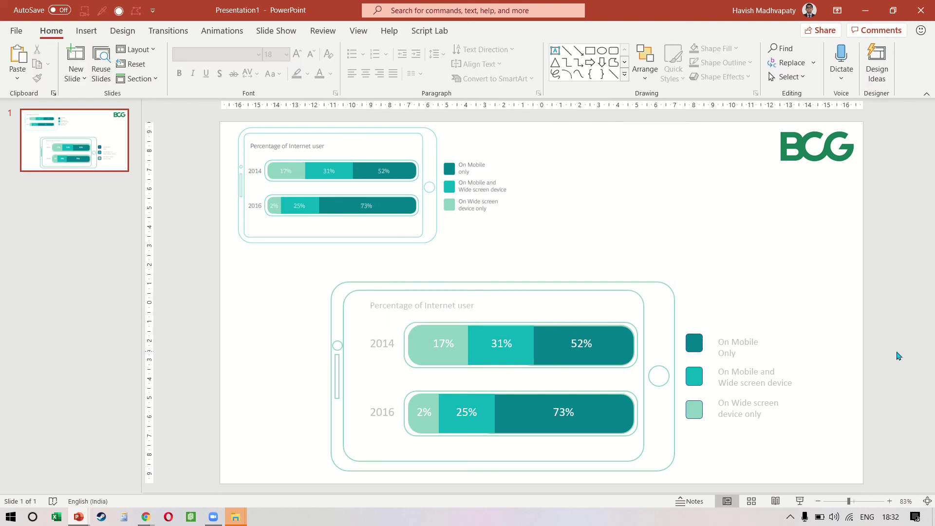